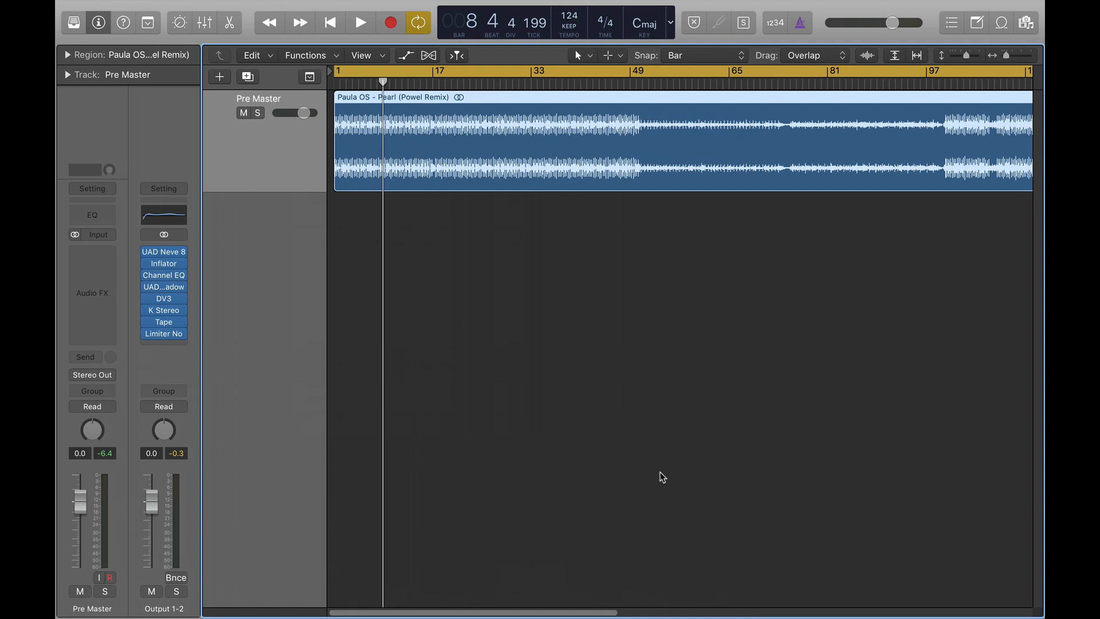
Bypass all eight plug-ins on the Output 1-2 channel and play the unprocessed track from the beginning
left_click_drag(147, 333, 147, 252)
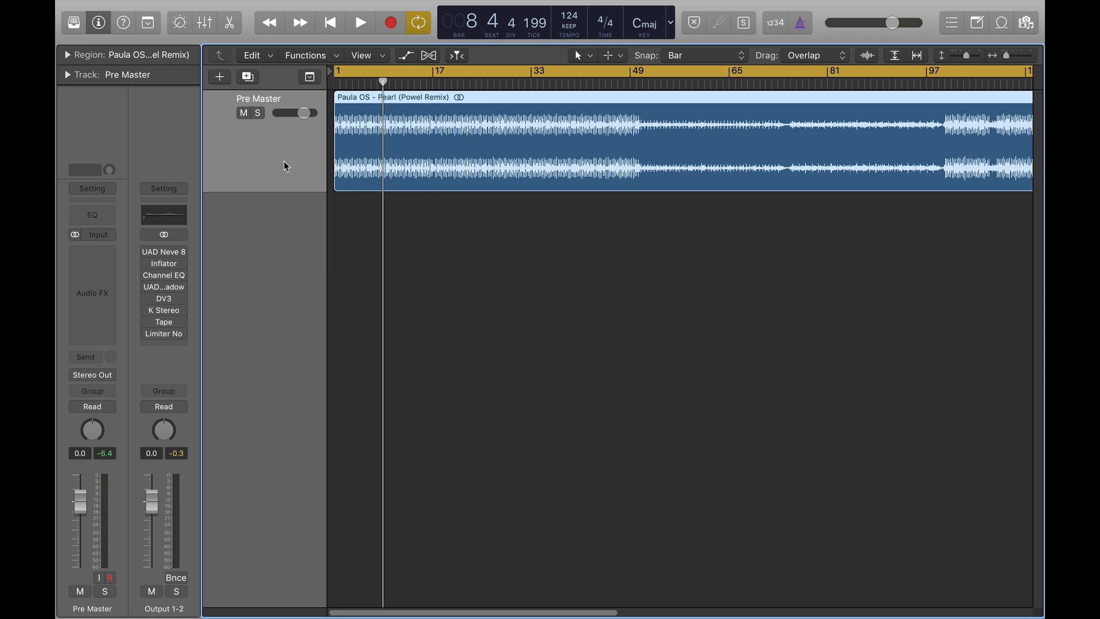
mouse_move(166, 255)
key("Return")
key("space")
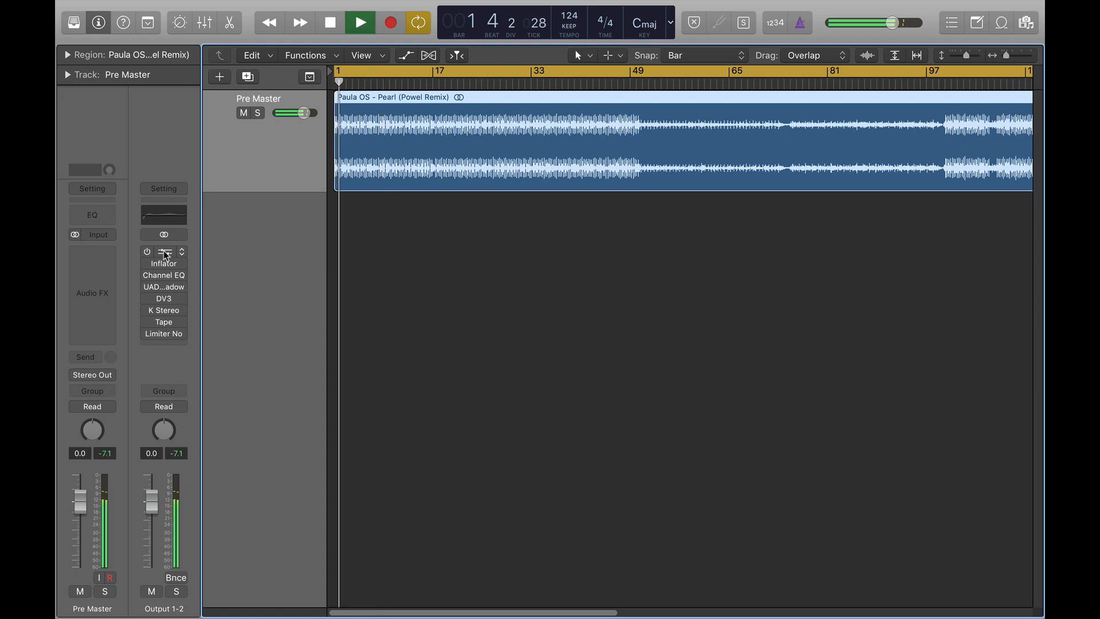
Zoom the arrangement so the whole Paula OS - Pearl (Powel Remix) region fits horizontally and its waveform fills the track area's height
key("super+Left")
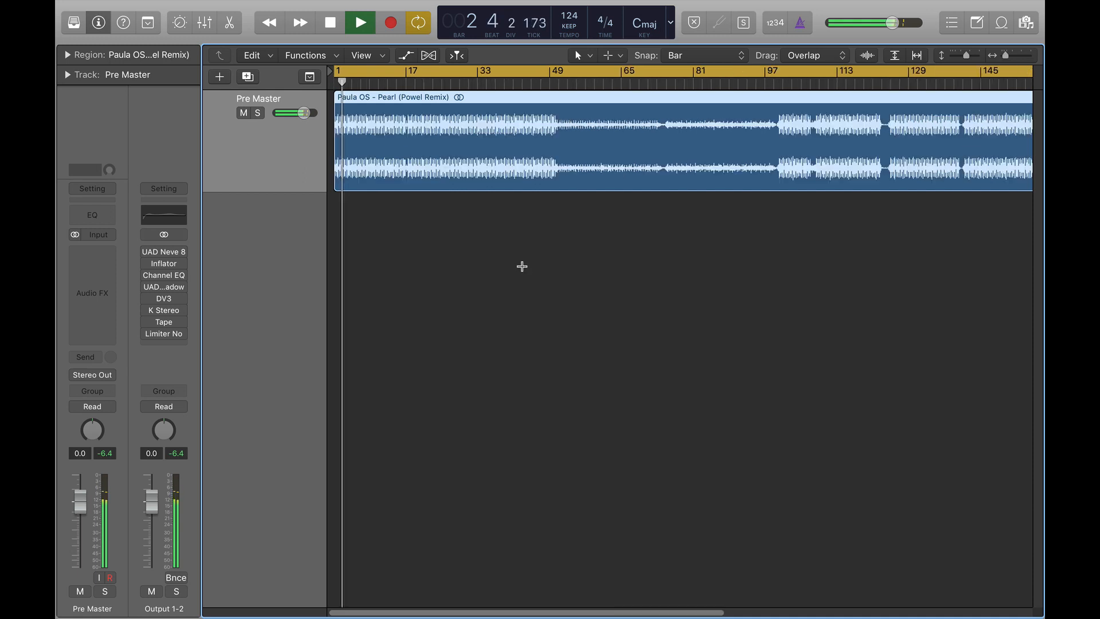
key("super+Left")
key("super+Down")
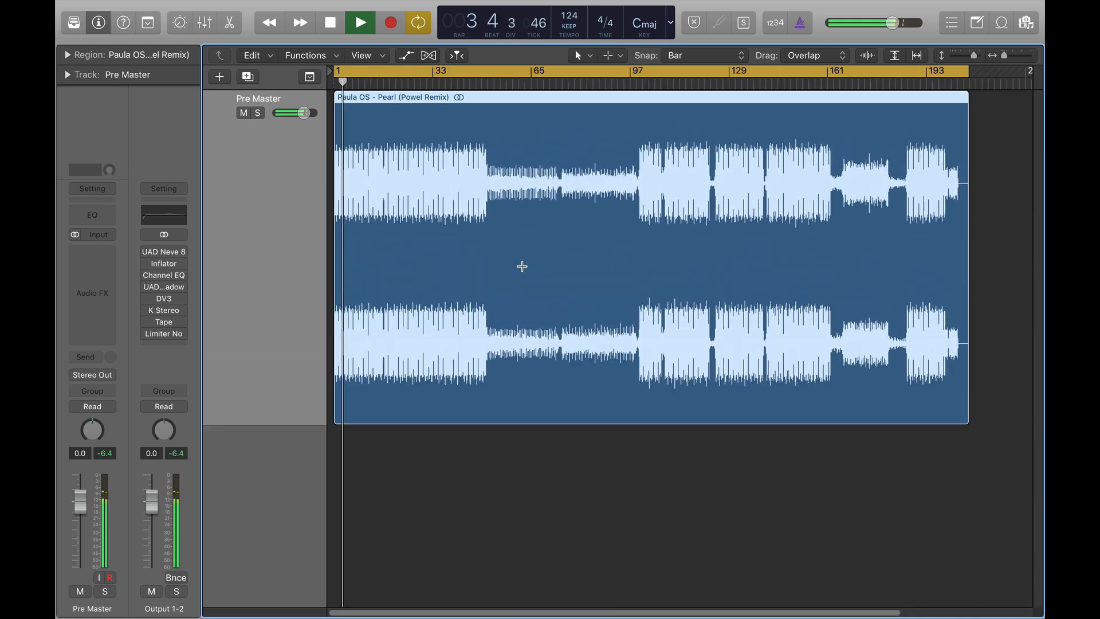
key("super+Down")
key("super+Down")
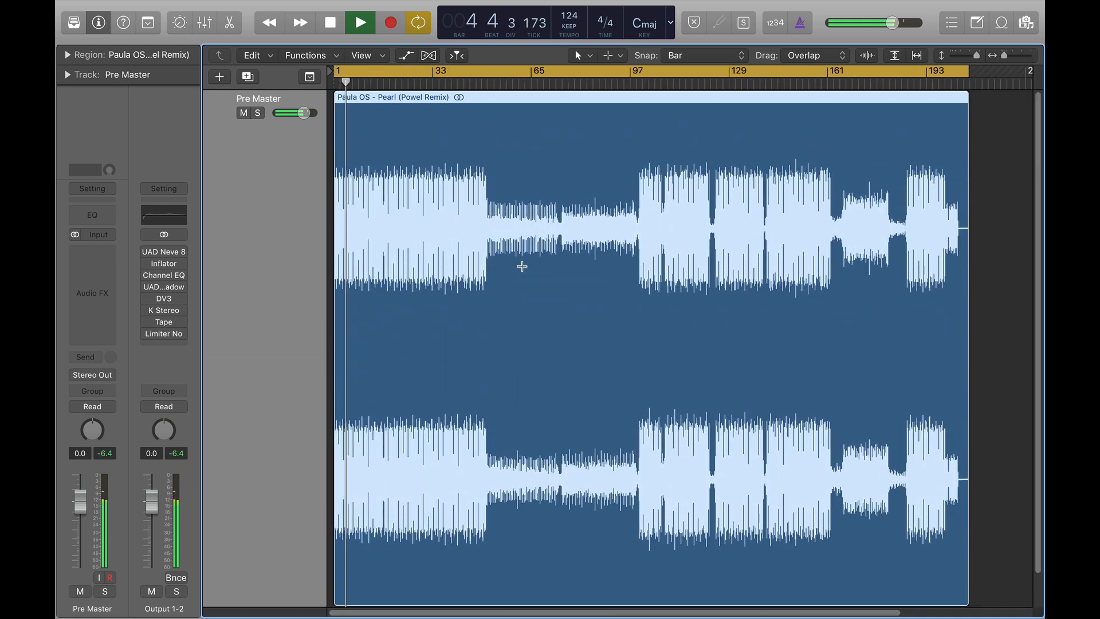
Listen to the unprocessed track from shortly before the drop, stop playback and park the playhead at bar 99
left_click(627, 84)
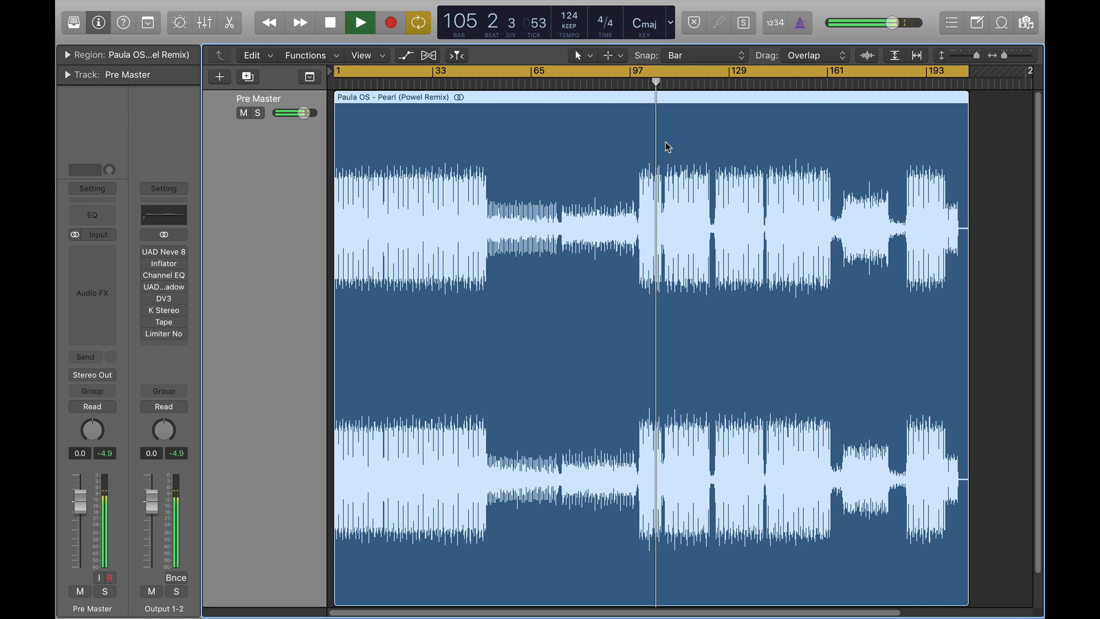
key("space")
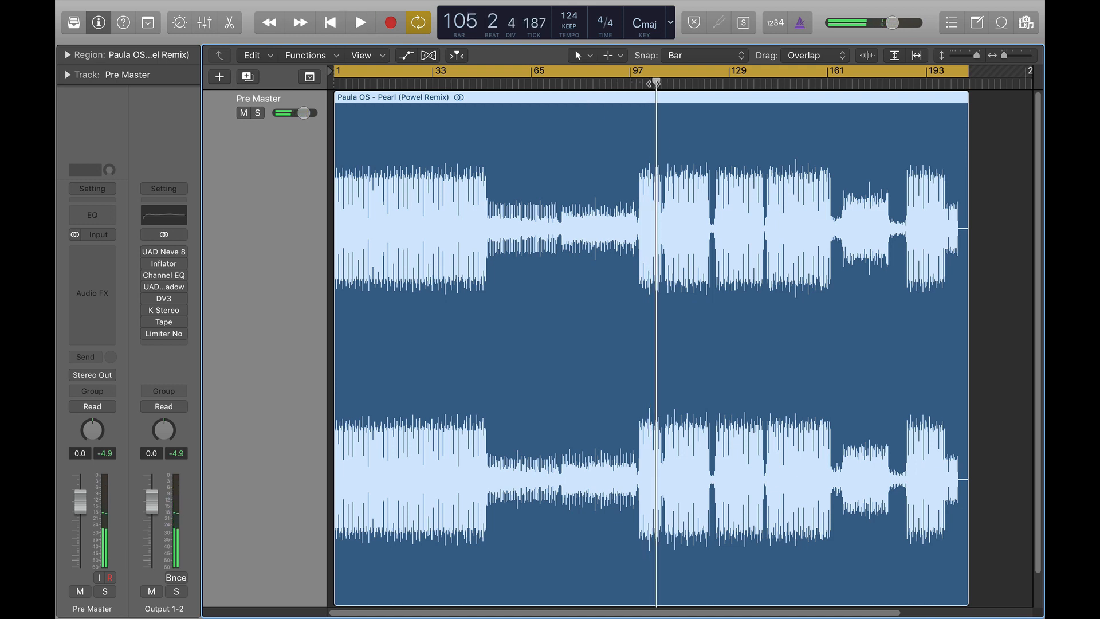
left_click_drag(653, 84, 637, 83)
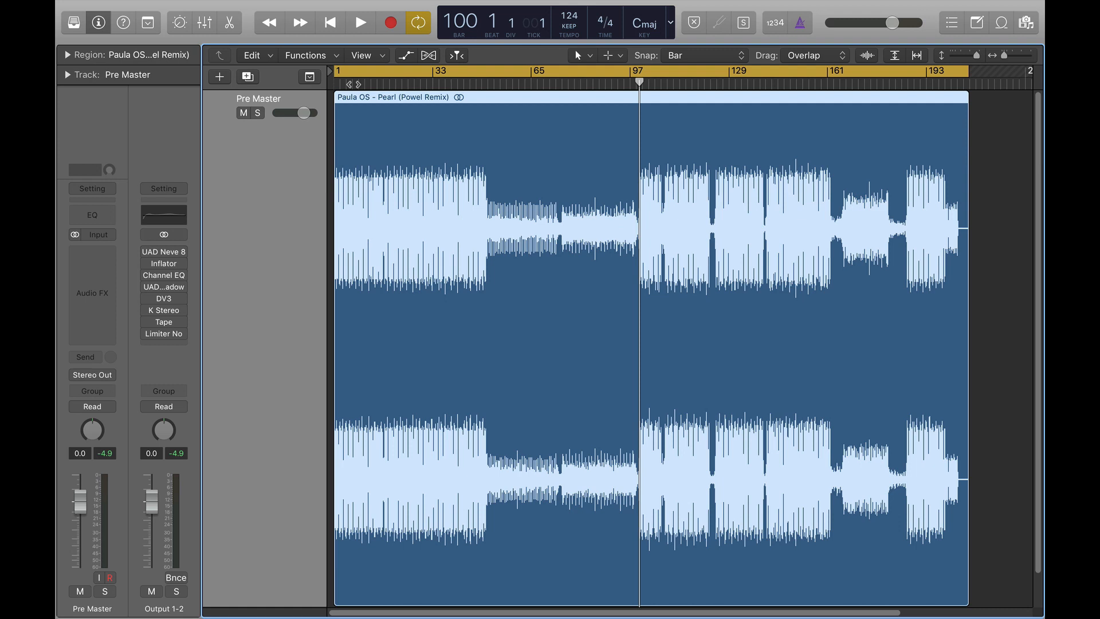
left_click(353, 84)
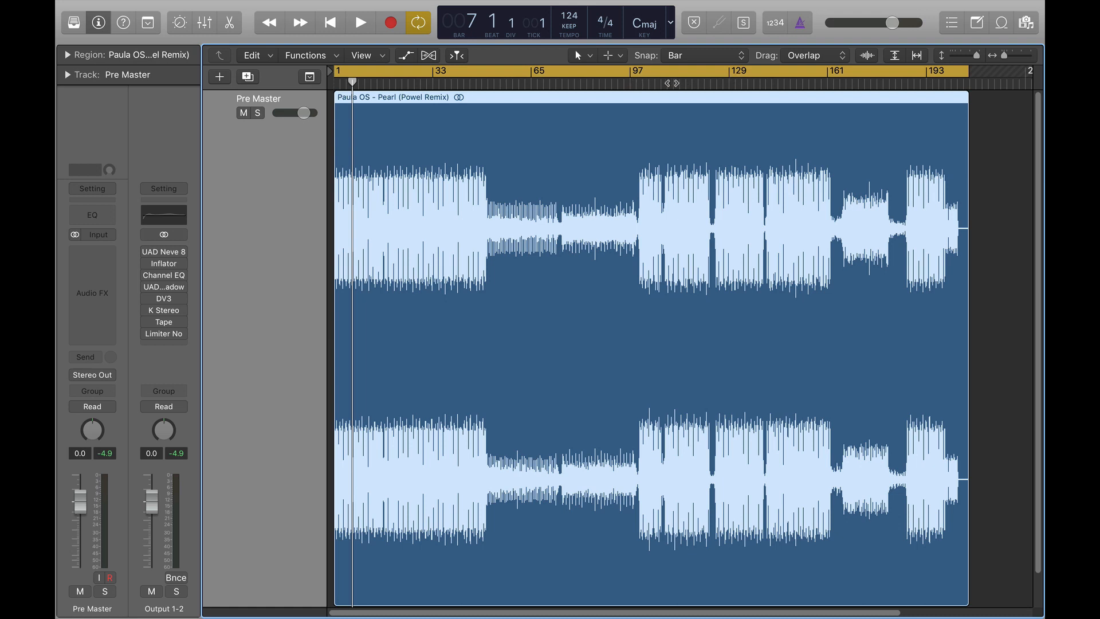
left_click(639, 84)
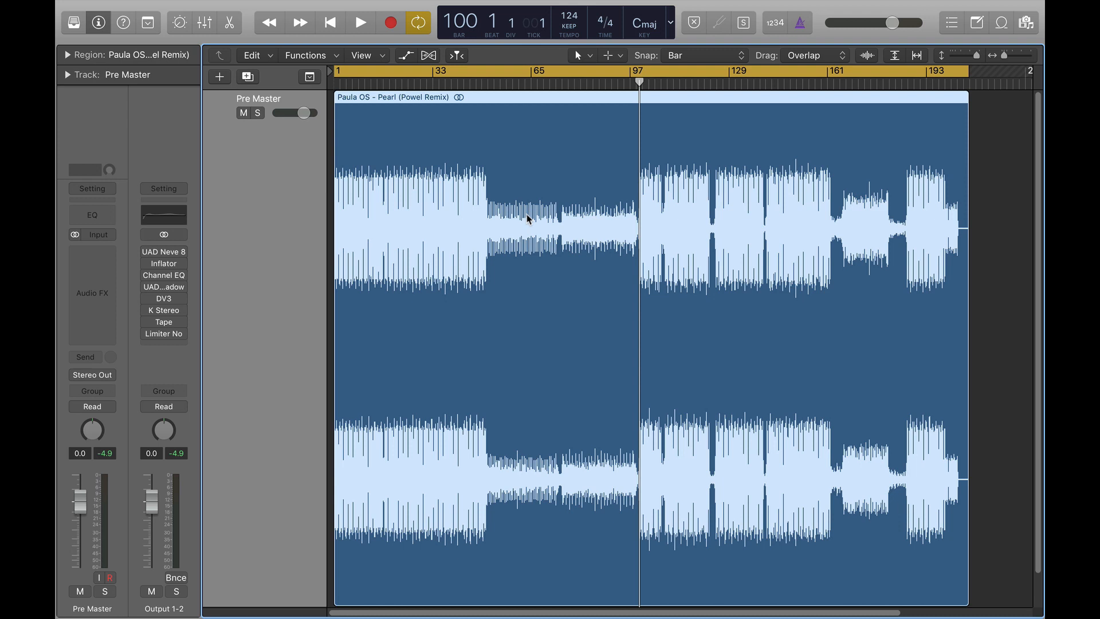
mouse_move(170, 255)
left_click(636, 82)
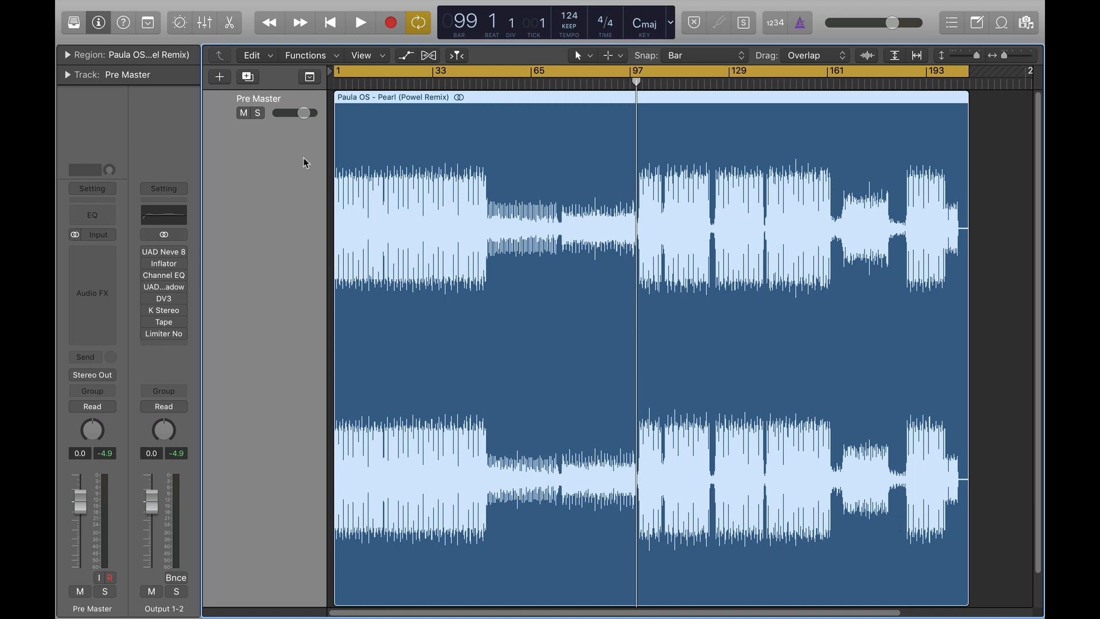
Open the UAD Neve 88RS plug-in on Output 1-2 and position its window beside the drop section of the waveform
mouse_move(170, 252)
left_click(170, 255)
left_click_drag(338, 8, 527, 36)
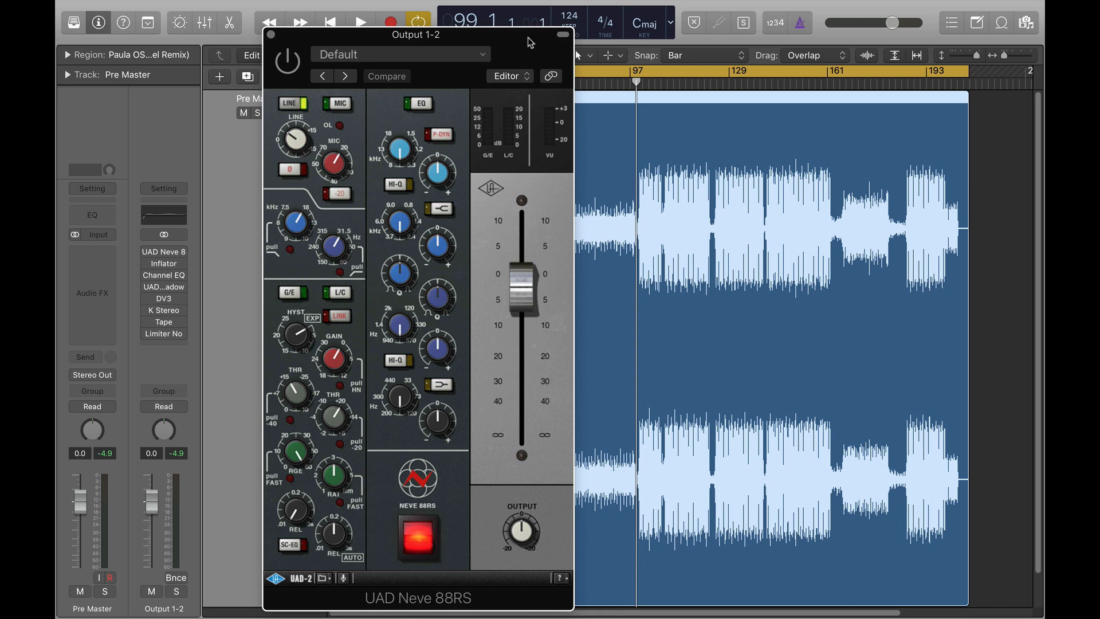
left_click_drag(528, 37, 517, 13)
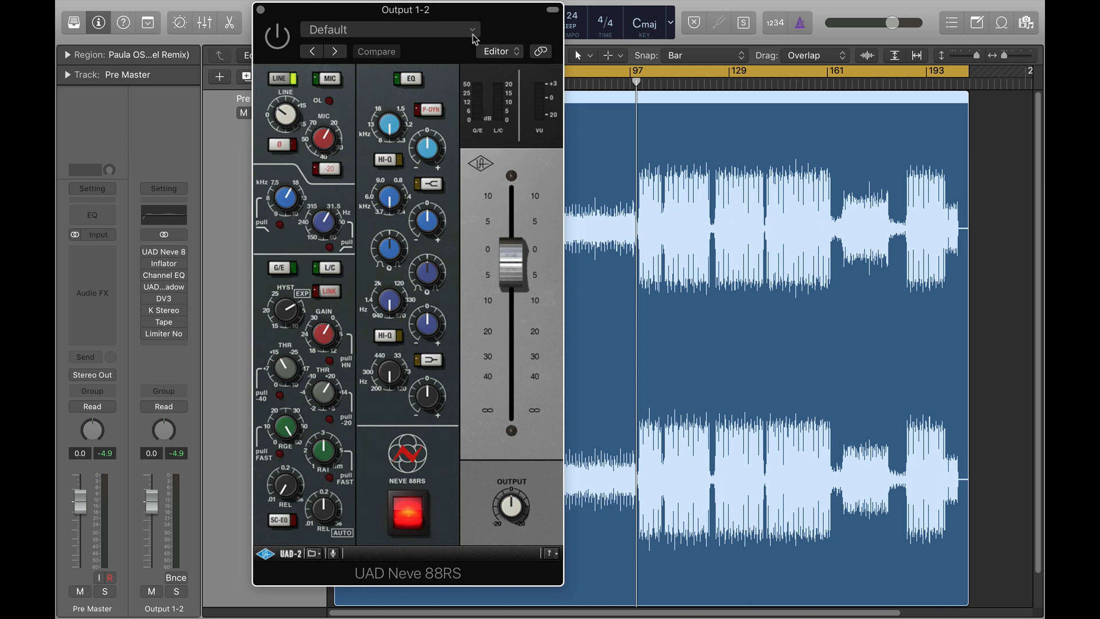
left_click_drag(471, 13, 479, 25)
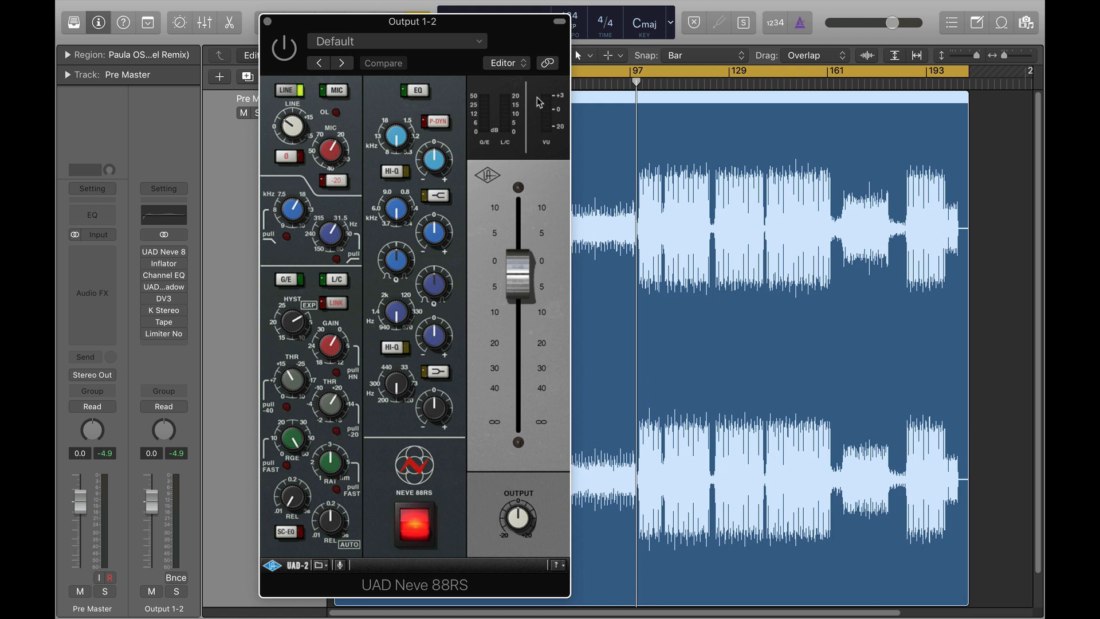
Enable the UAD Neve 88RS while playing from around bar 96, close its window and stop playback
left_click(628, 84)
key("space")
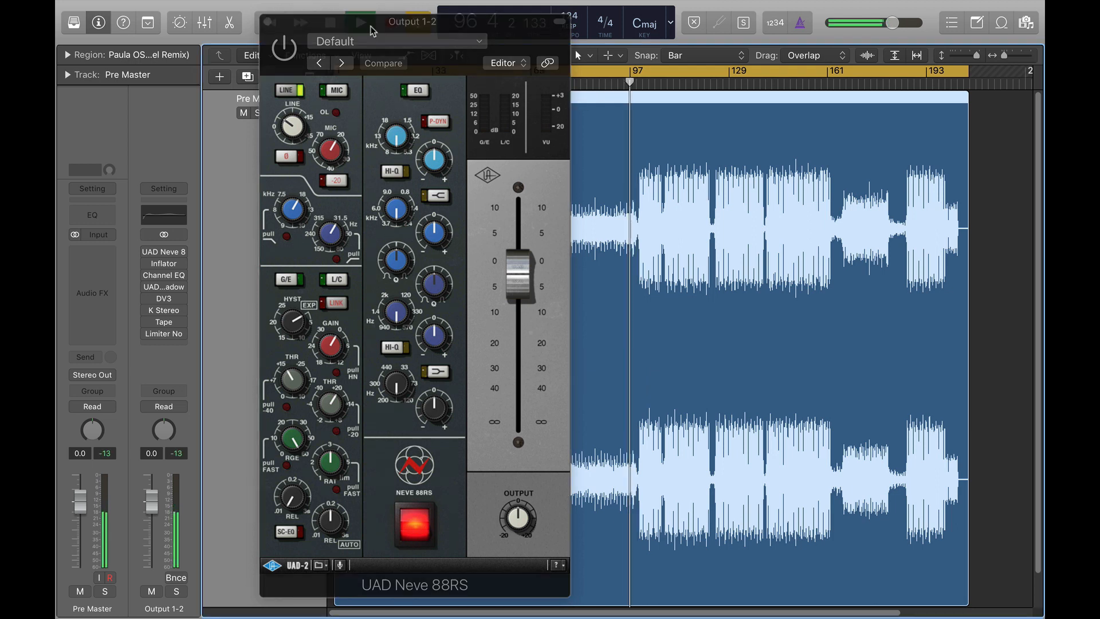
left_click(290, 47)
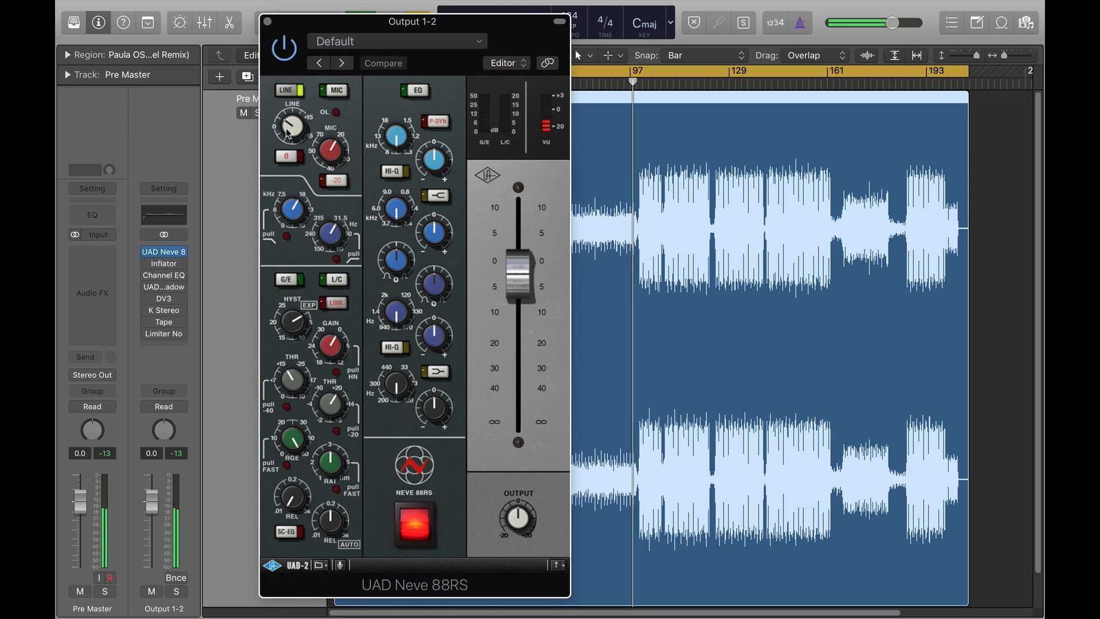
left_click(268, 22)
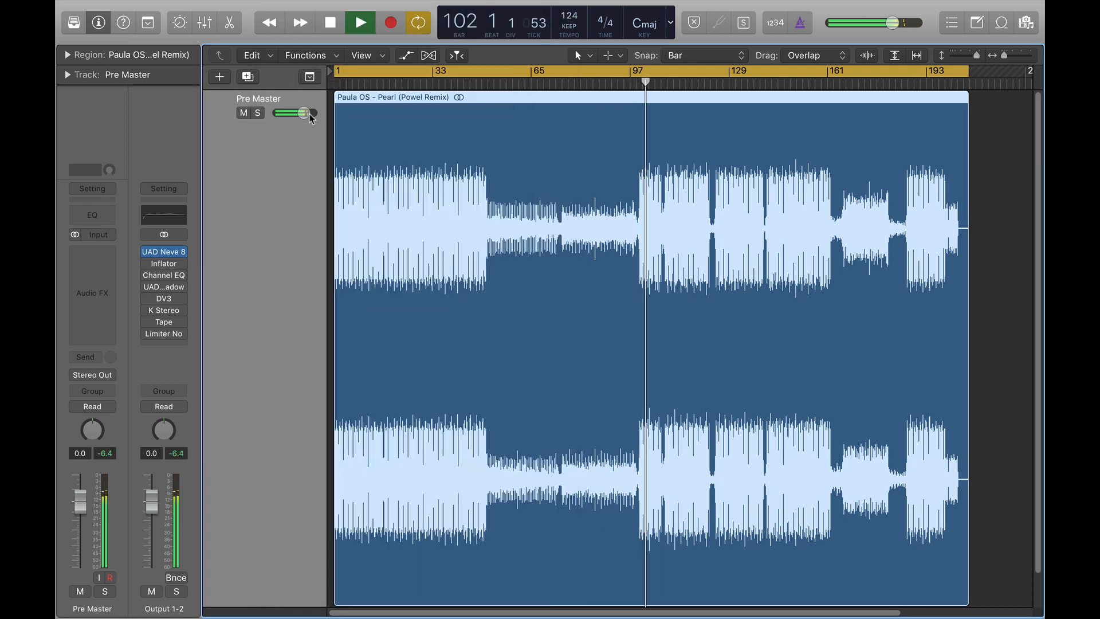
key("space")
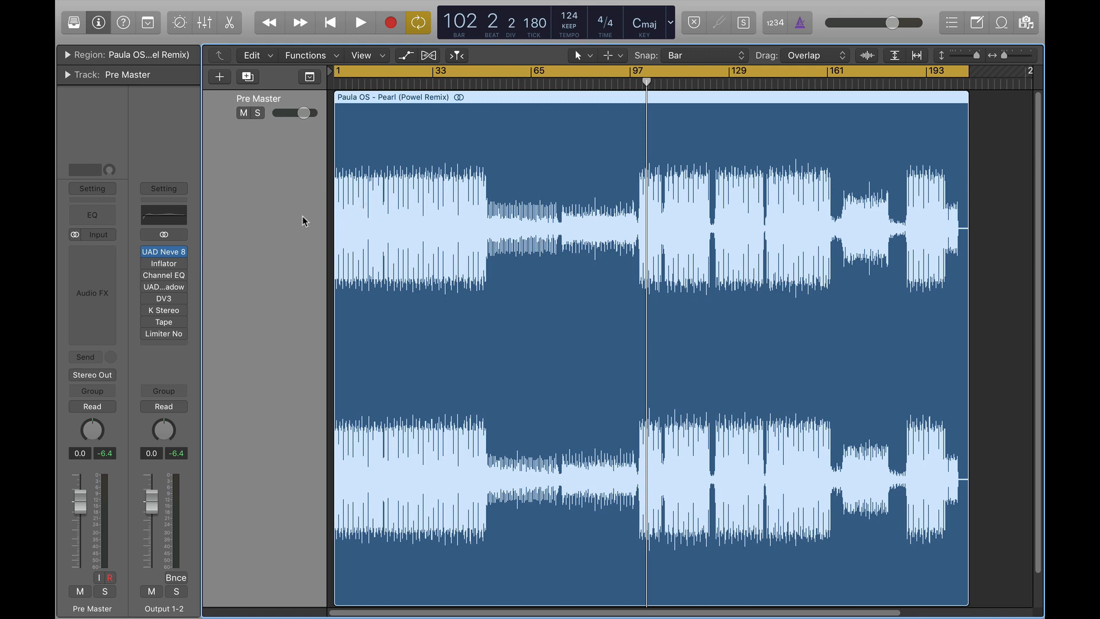
Open the Sonnox Oxford Inflator on Output 1-2 and position its window over the lower part of the arrangement
left_click(165, 267)
left_click_drag(245, 34, 447, 279)
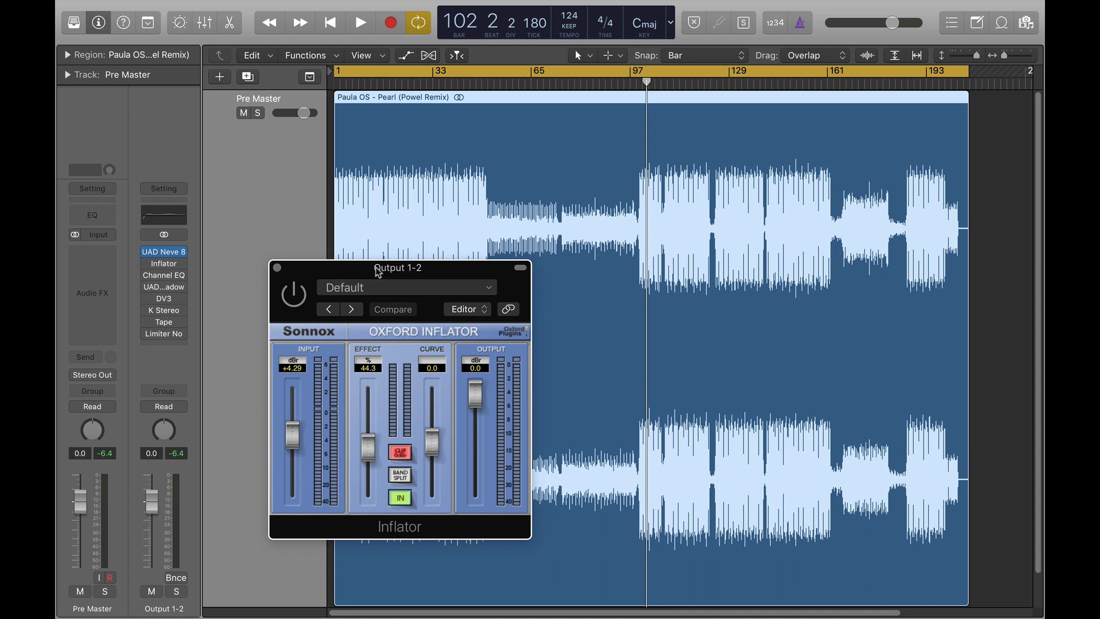
left_click_drag(378, 271, 314, 275)
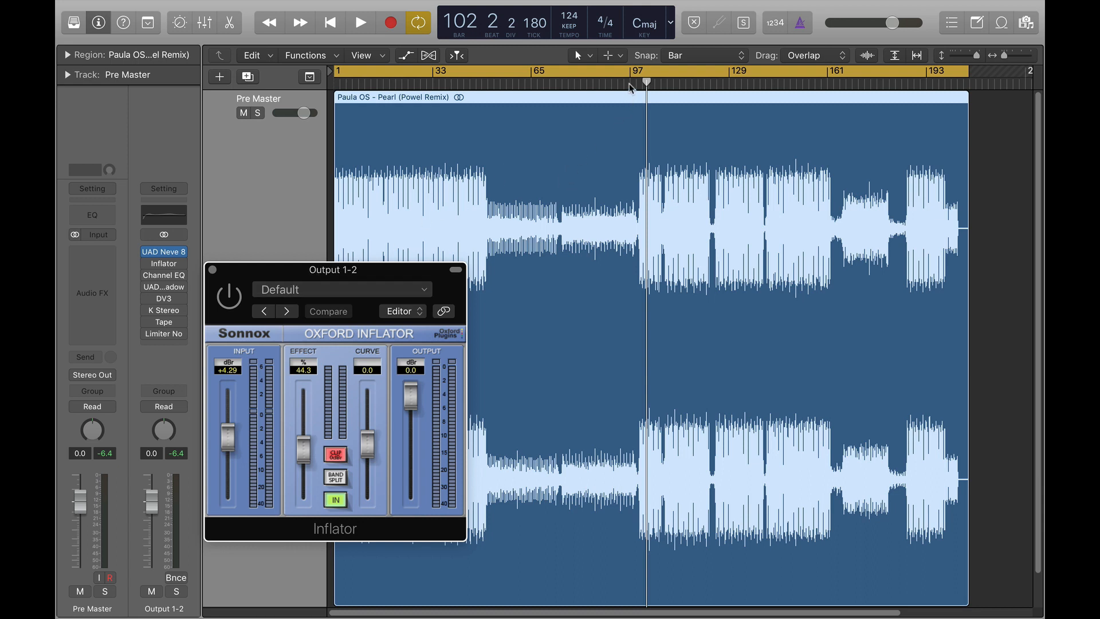
scroll(629, 89, "down", 1)
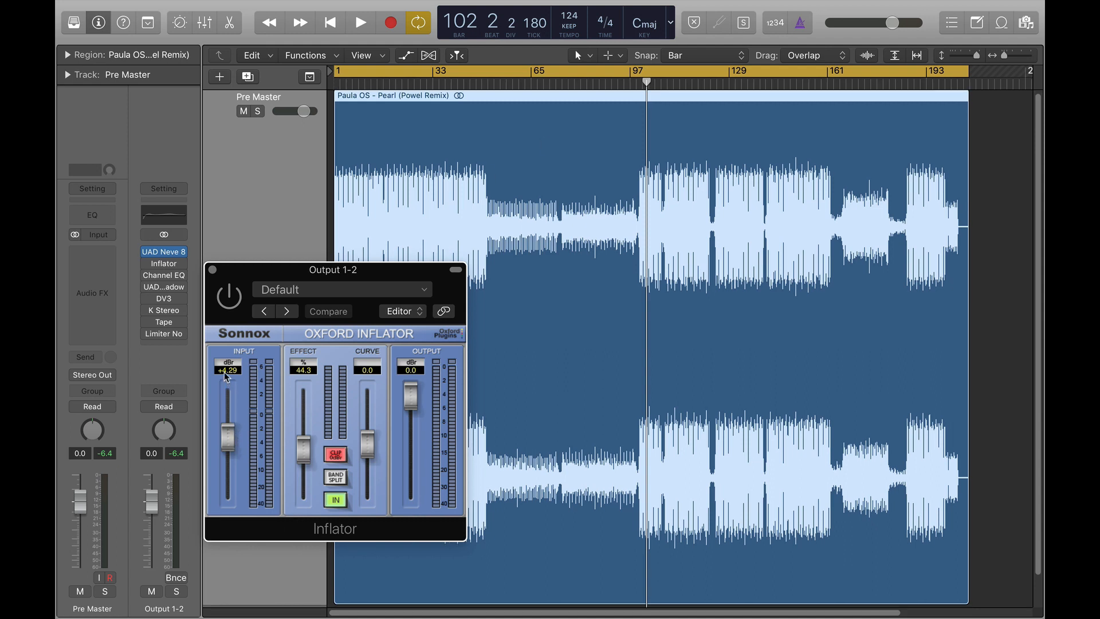
left_click_drag(269, 275, 339, 259)
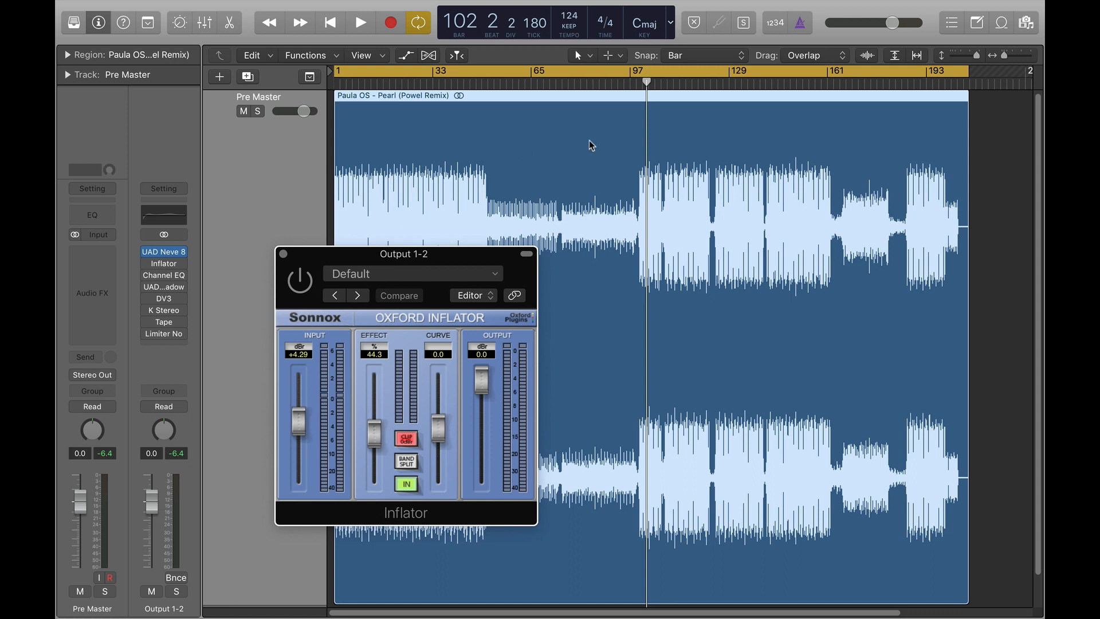
Enable the Inflator while playing from shortly before the drop, switch its IN processing off for comparison and stop playback
left_click(630, 86)
key("space")
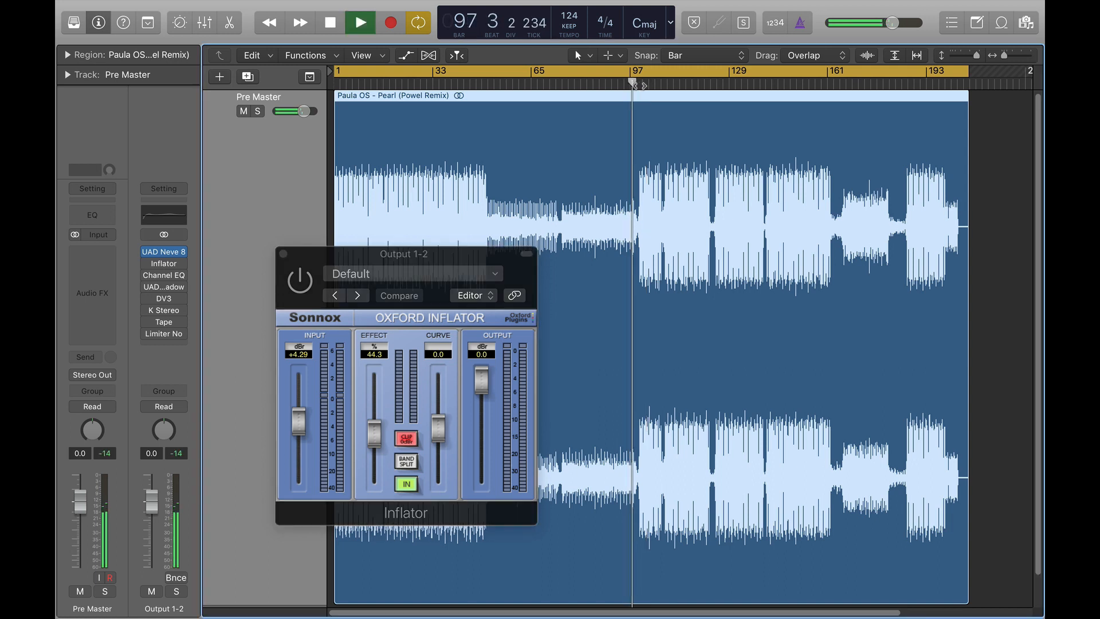
left_click(317, 298)
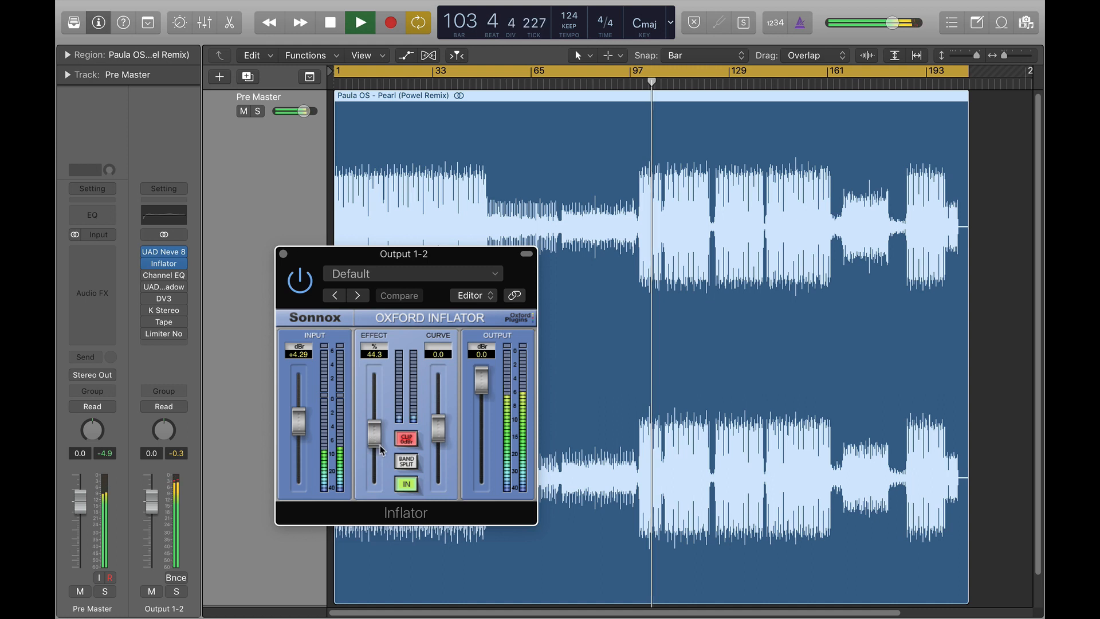
left_click(406, 484)
left_click_drag(406, 259, 373, 241)
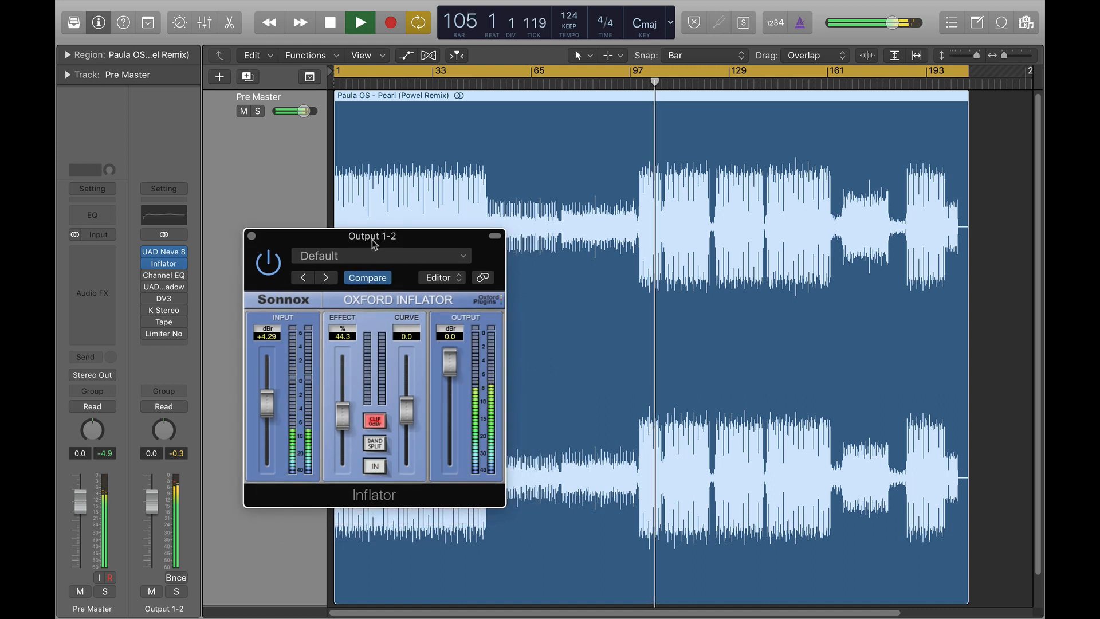
key("space")
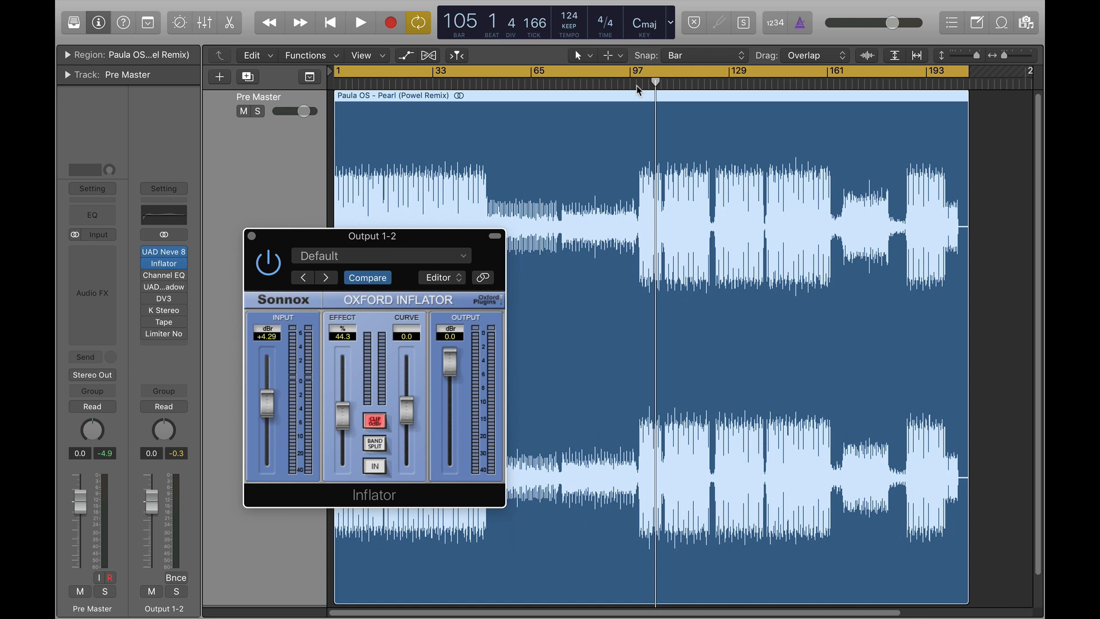
Play from bar 99, switch the Inflator's IN processing back on and close its window
left_click(637, 84)
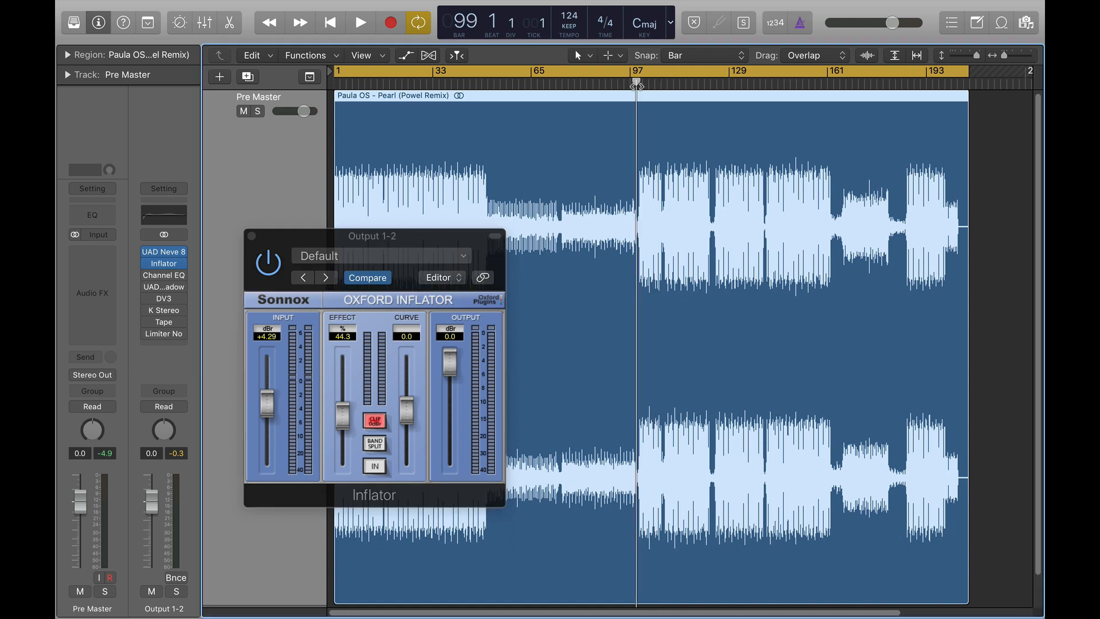
key("space")
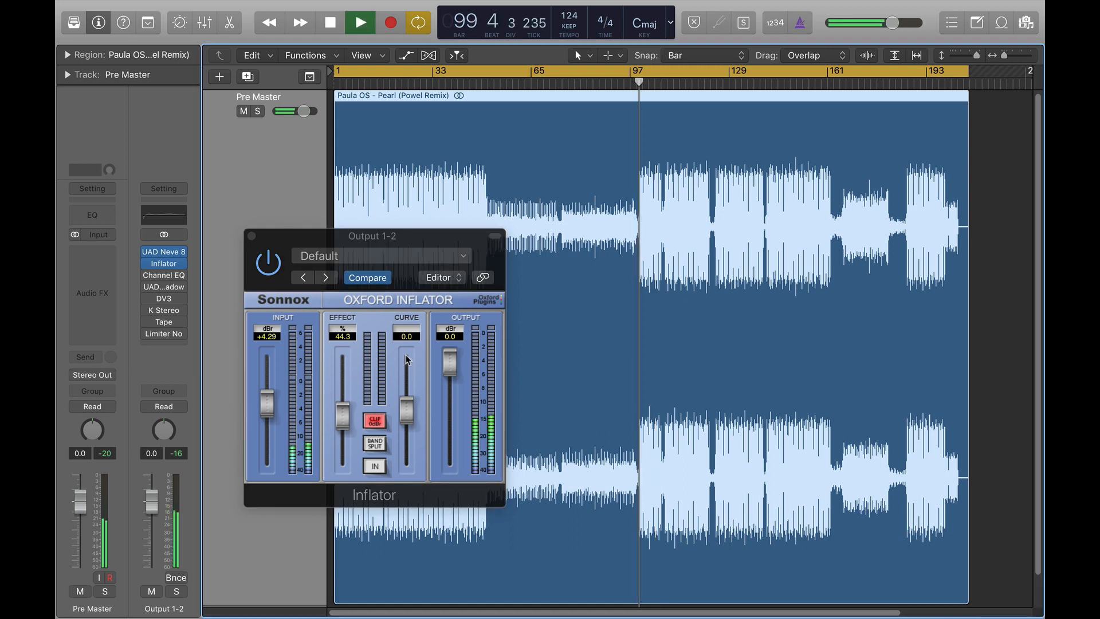
left_click(375, 466)
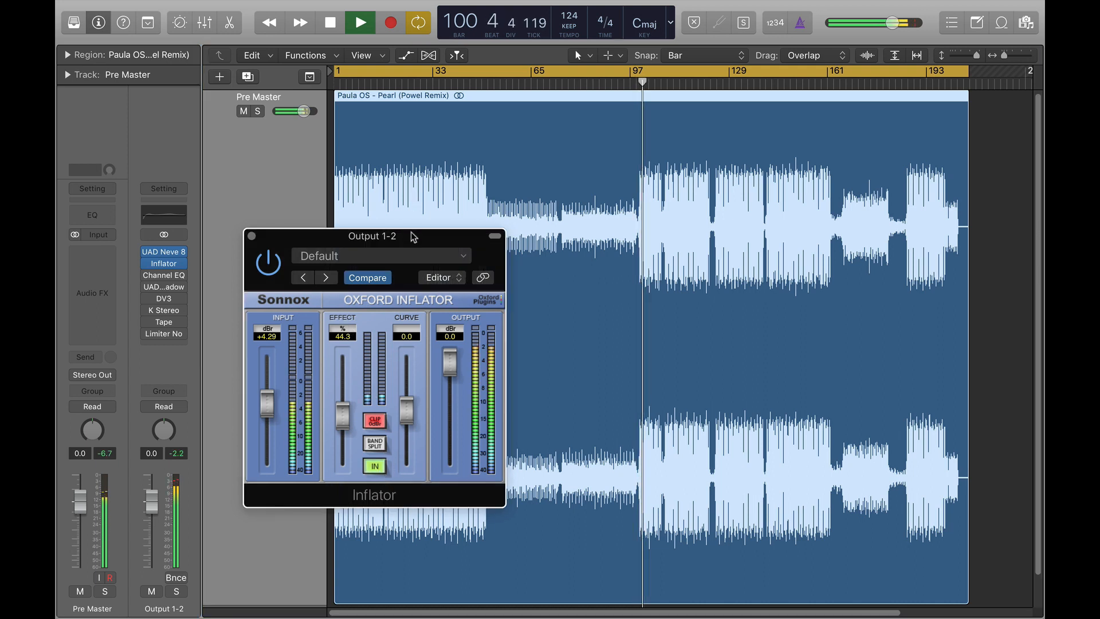
left_click_drag(413, 236, 421, 228)
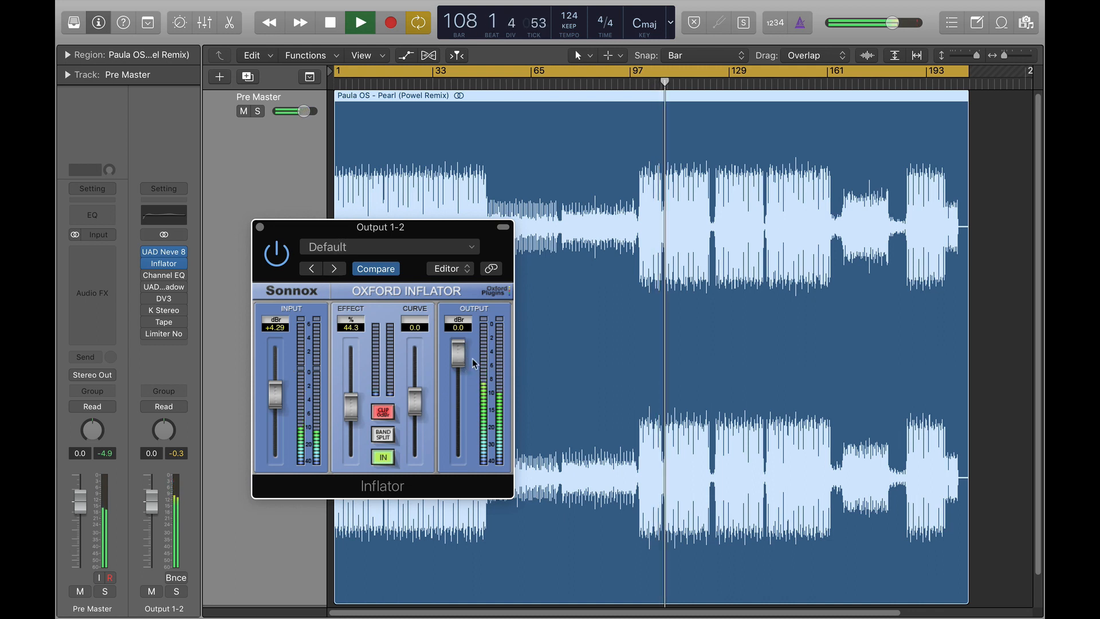
left_click(260, 227)
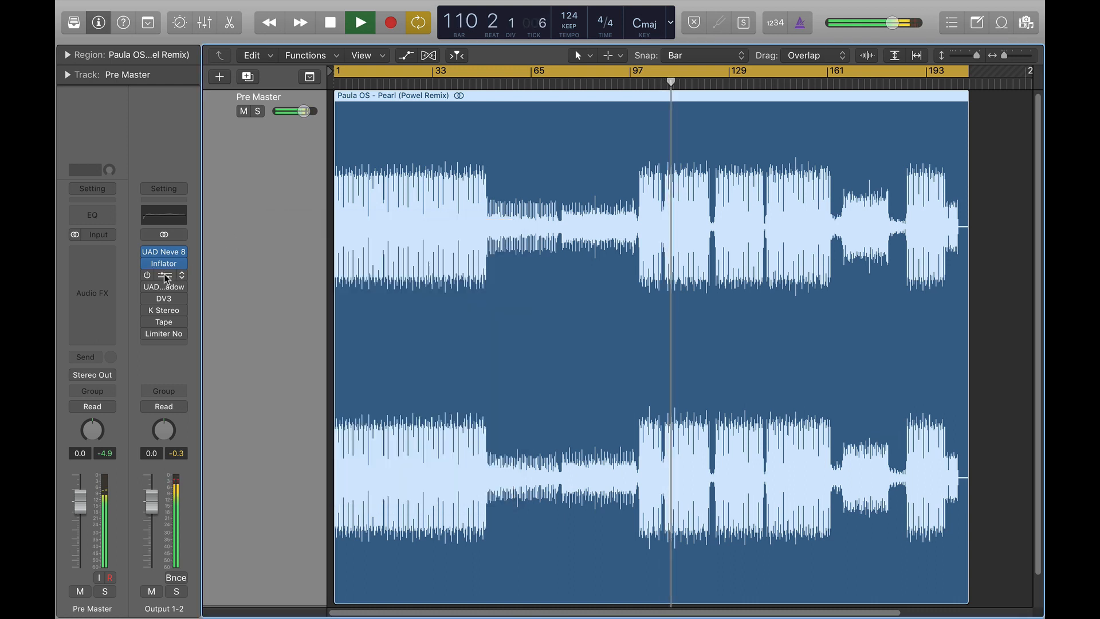
Enable and view the Channel EQ on Output 1-2 during playback, close its window and stop playback
left_click(164, 215)
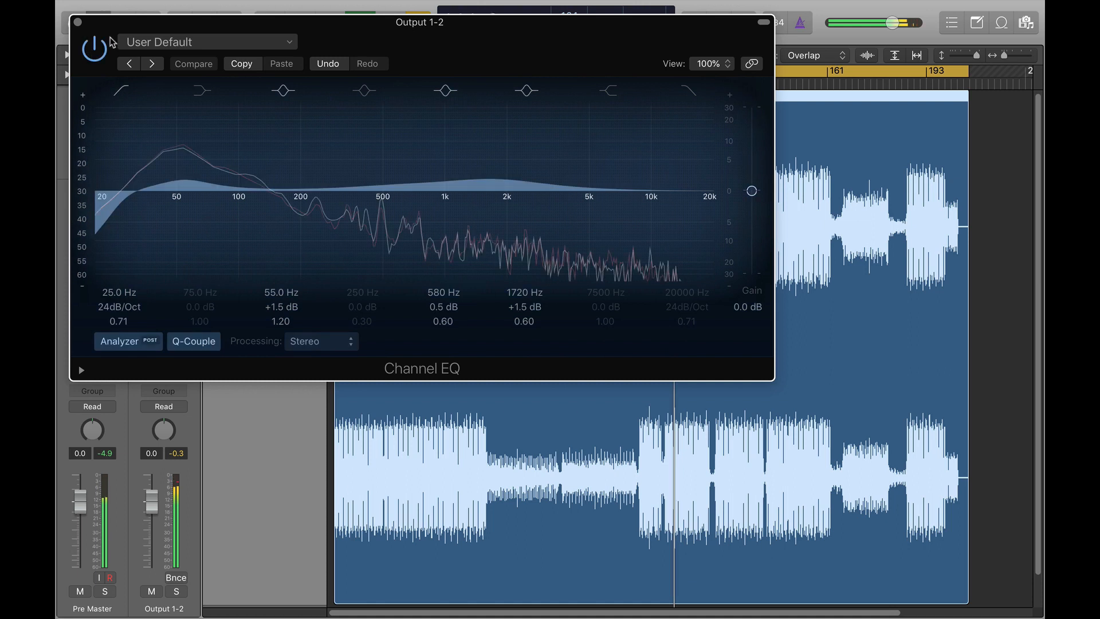
left_click_drag(130, 27, 229, 163)
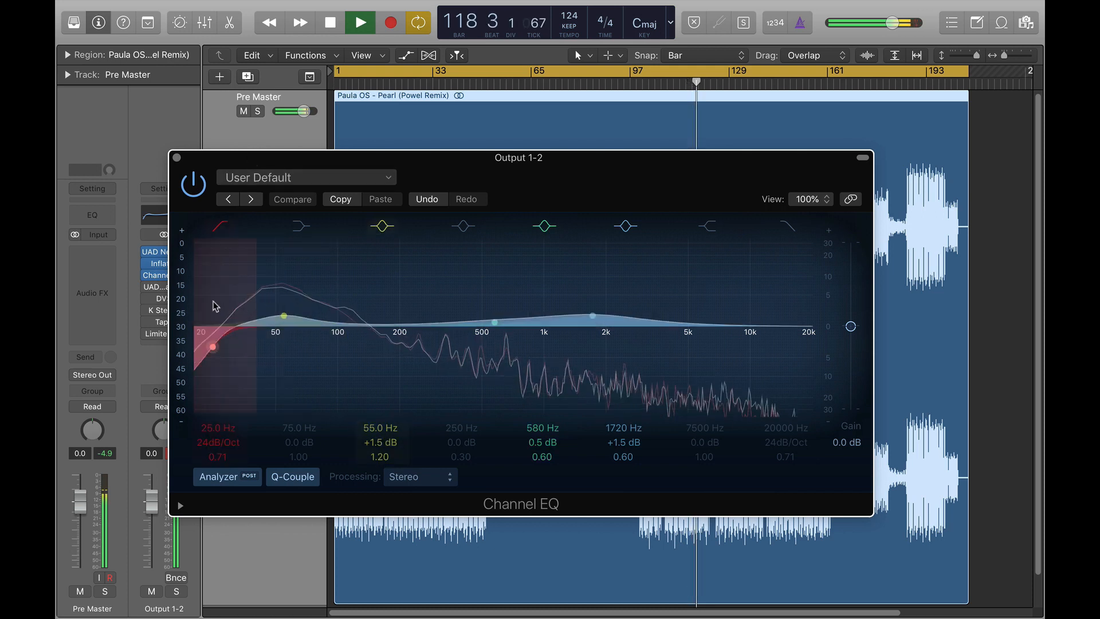
left_click(177, 157)
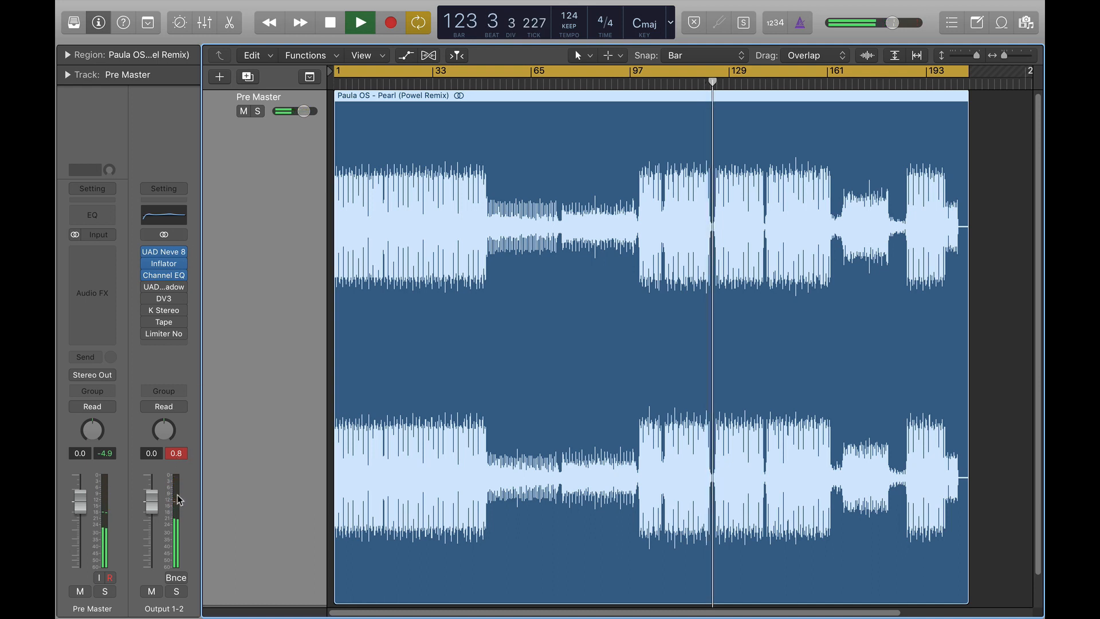
key("space")
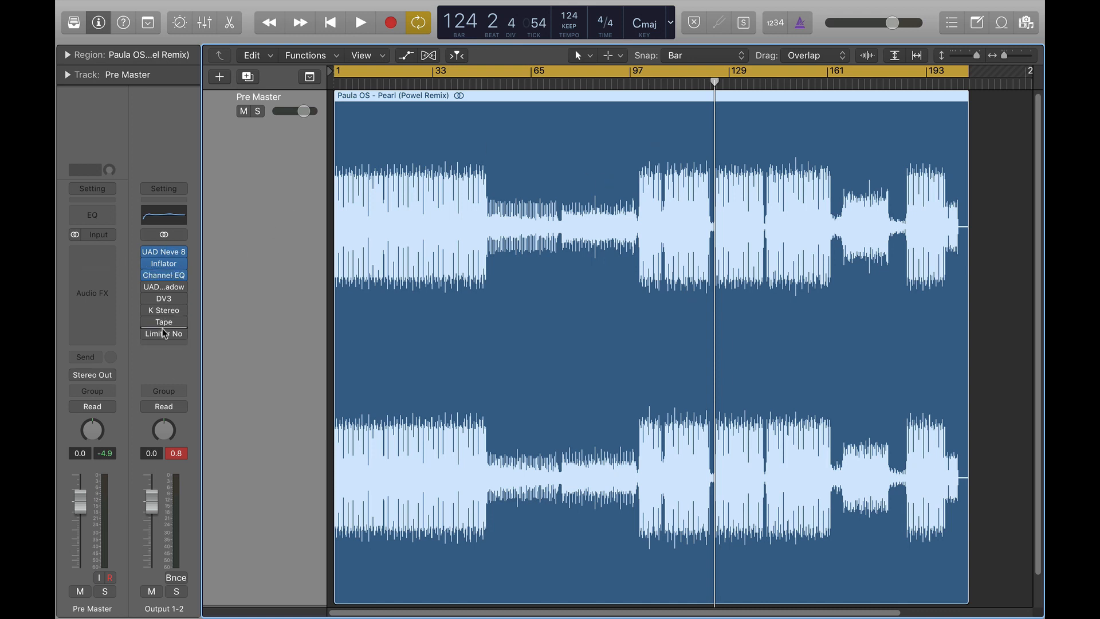
Play from bar 100, open the UAD Shadow Hills Mastering Compressor on Output 1-2 and stop playback with its window beside the channel strips
left_click(639, 84)
key("space")
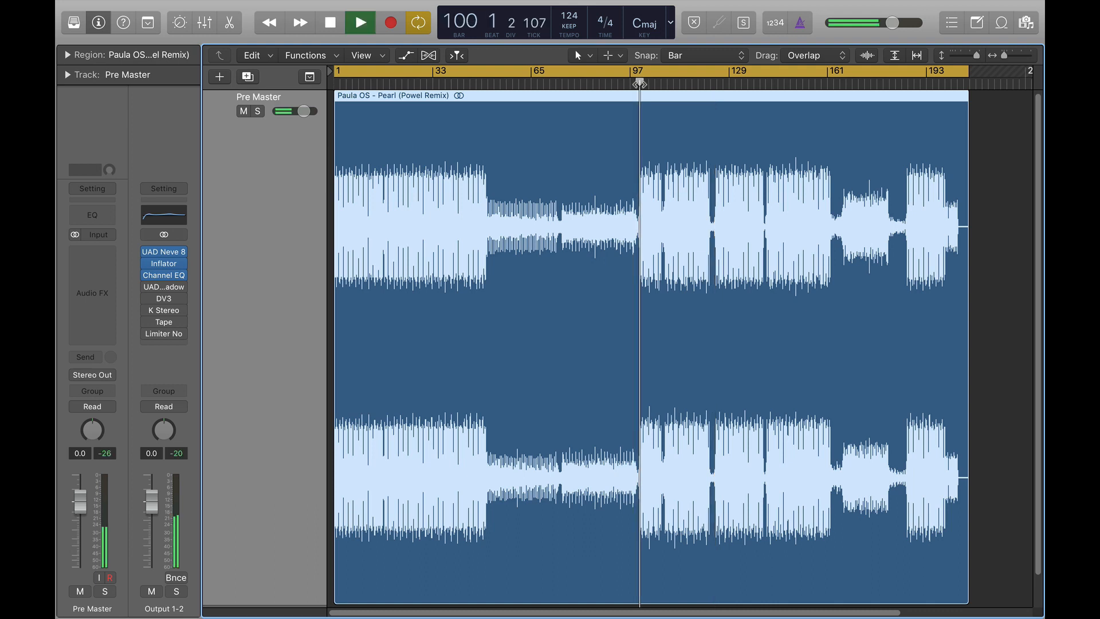
left_click(165, 291)
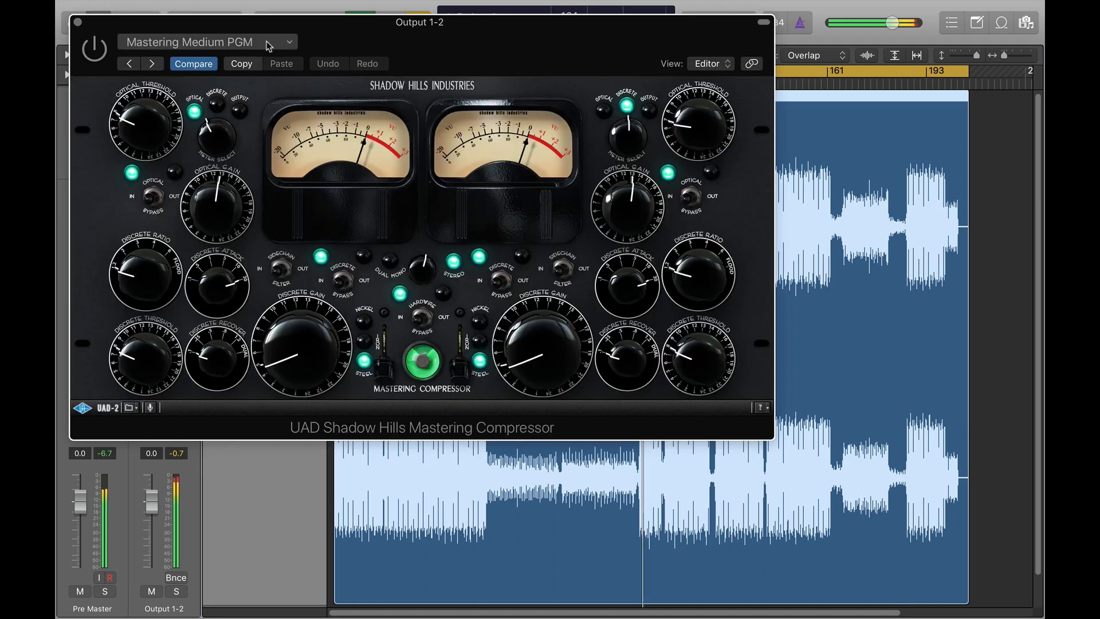
left_click_drag(269, 24, 369, 109)
key("space")
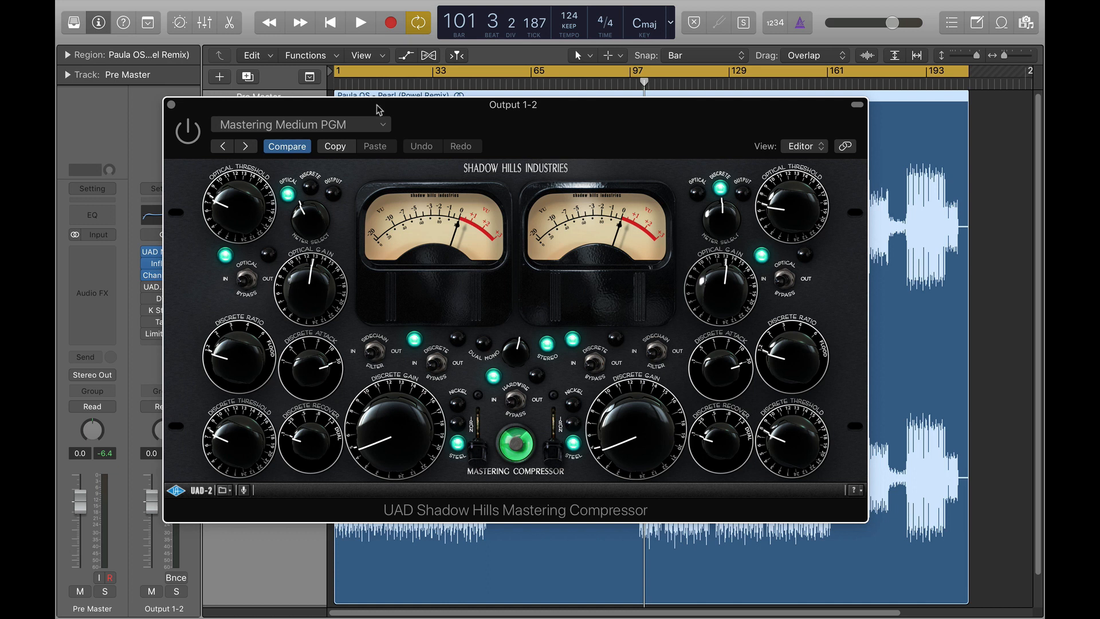
left_click_drag(375, 105, 401, 138)
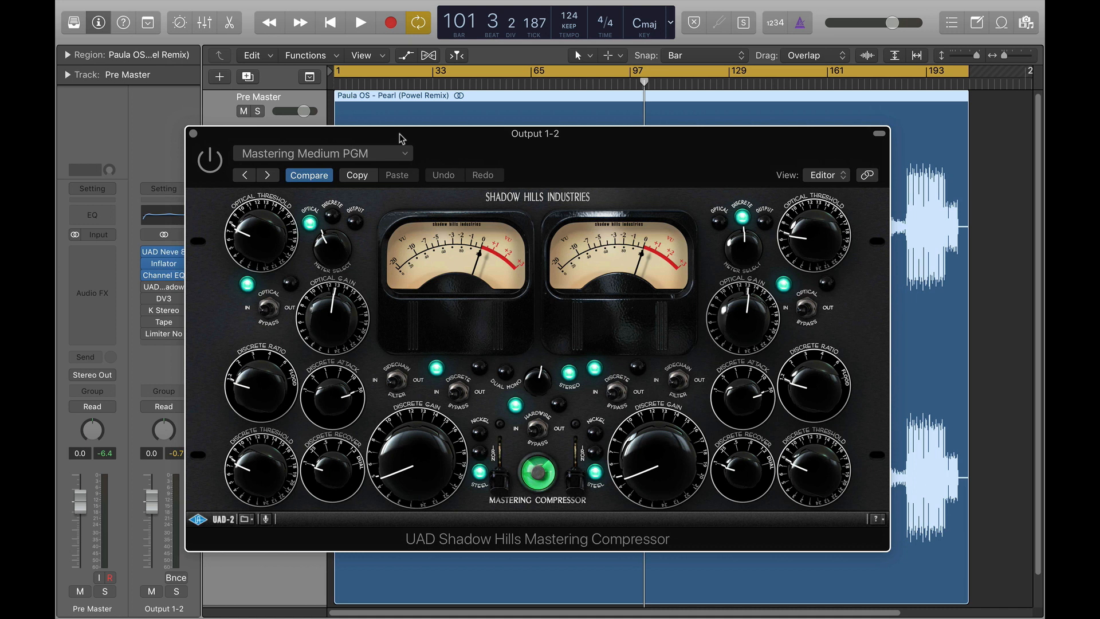
left_click_drag(400, 134, 424, 150)
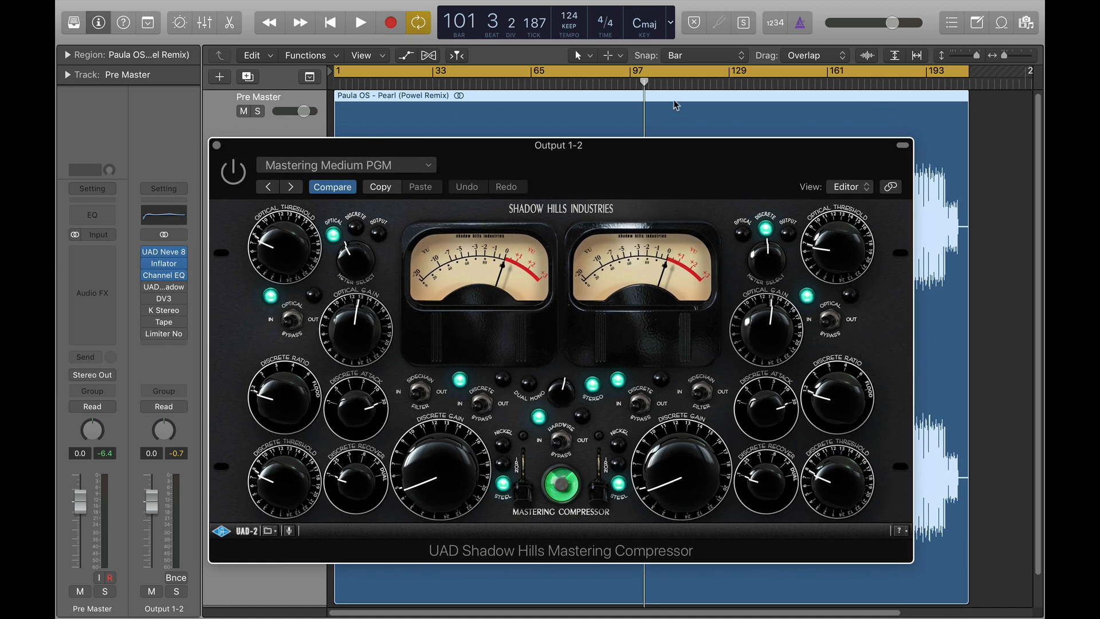
Enable the Shadow Hills Mastering Compressor while playing from bar 100, stop playback and close its window
key("space")
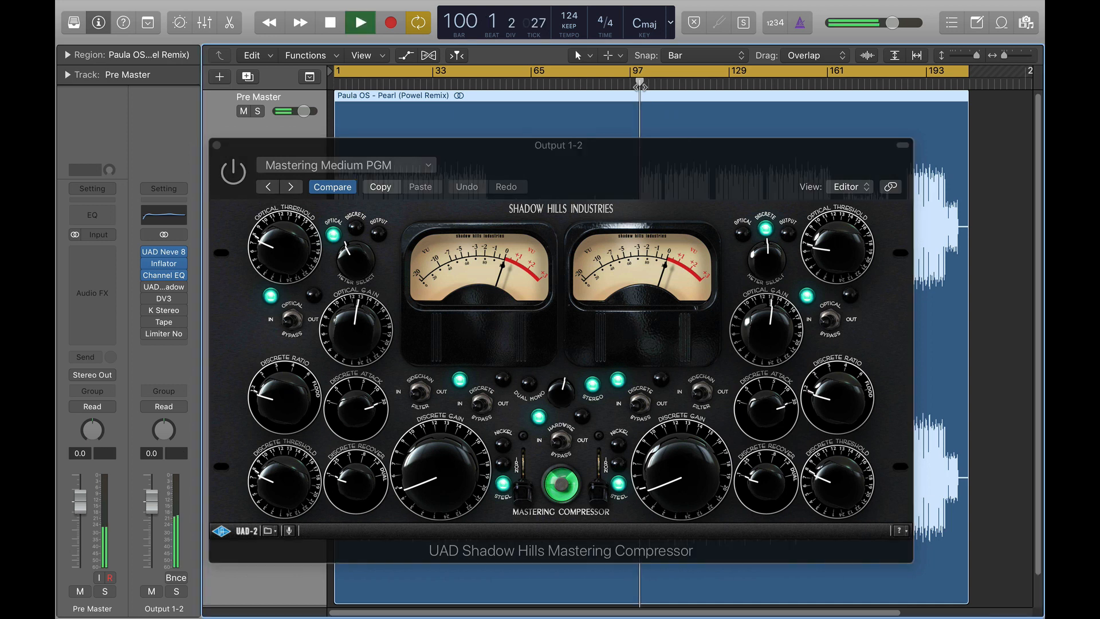
left_click(238, 173)
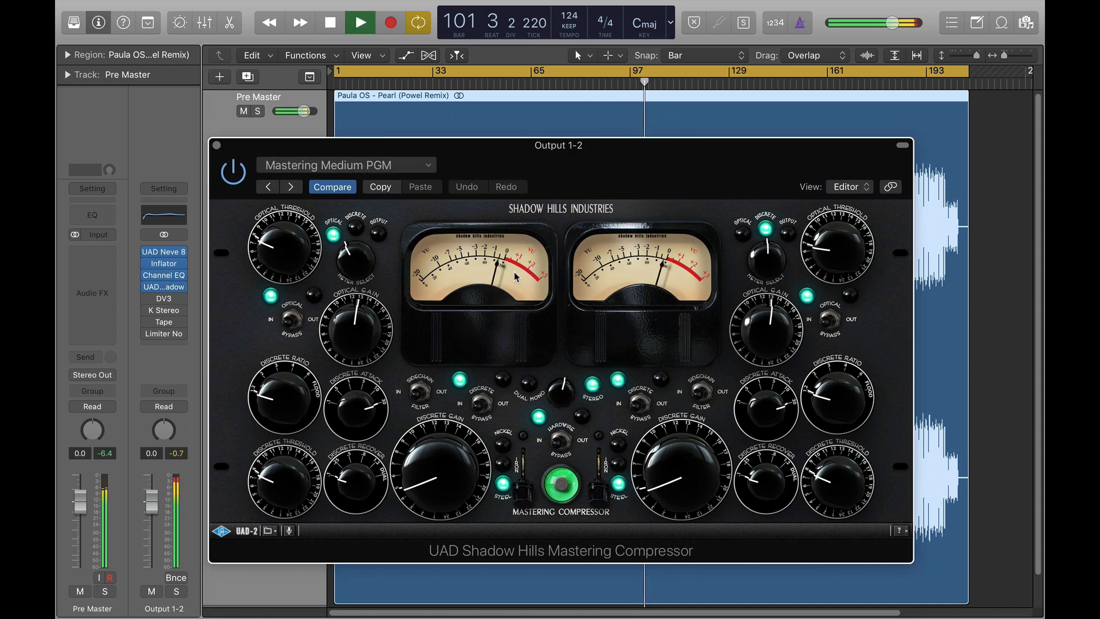
key("space")
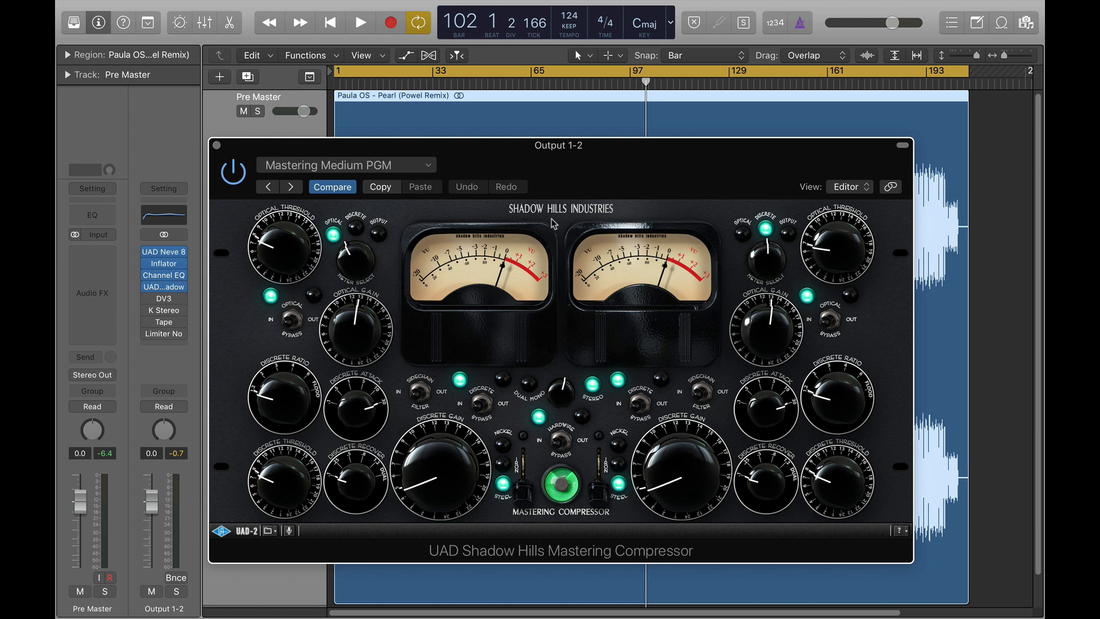
left_click_drag(549, 150, 547, 151)
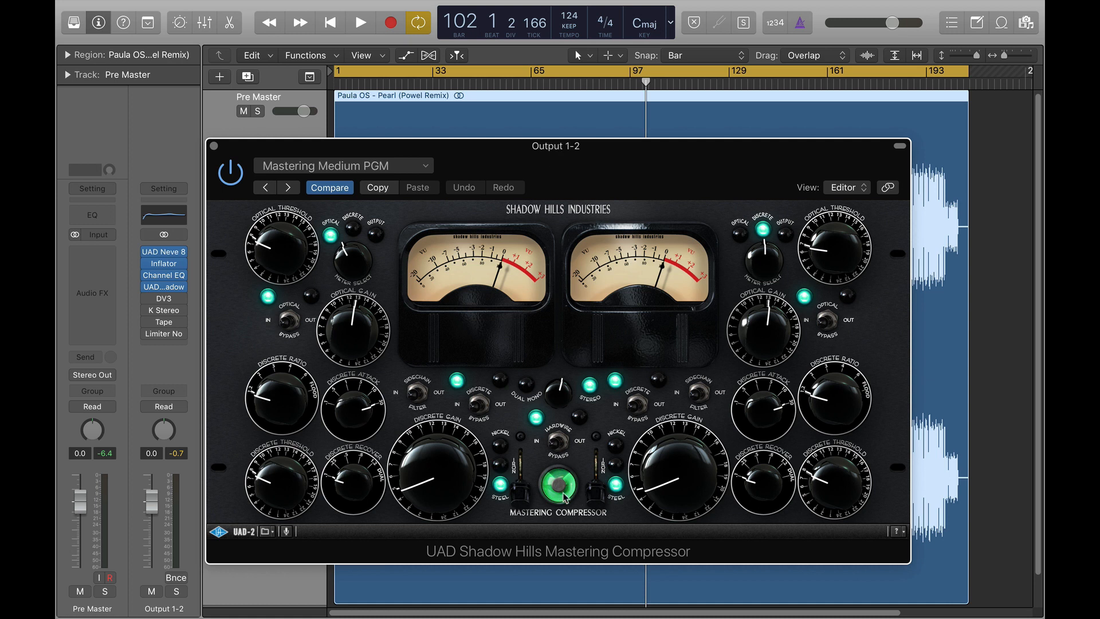
left_click_drag(547, 149, 594, 145)
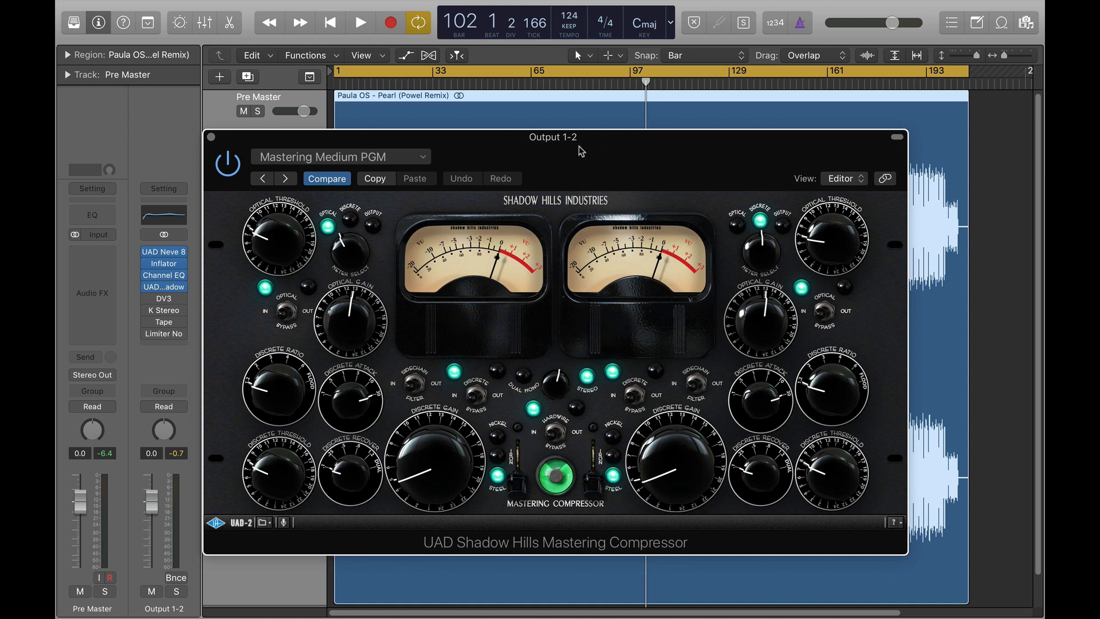
left_click_drag(579, 139, 579, 138)
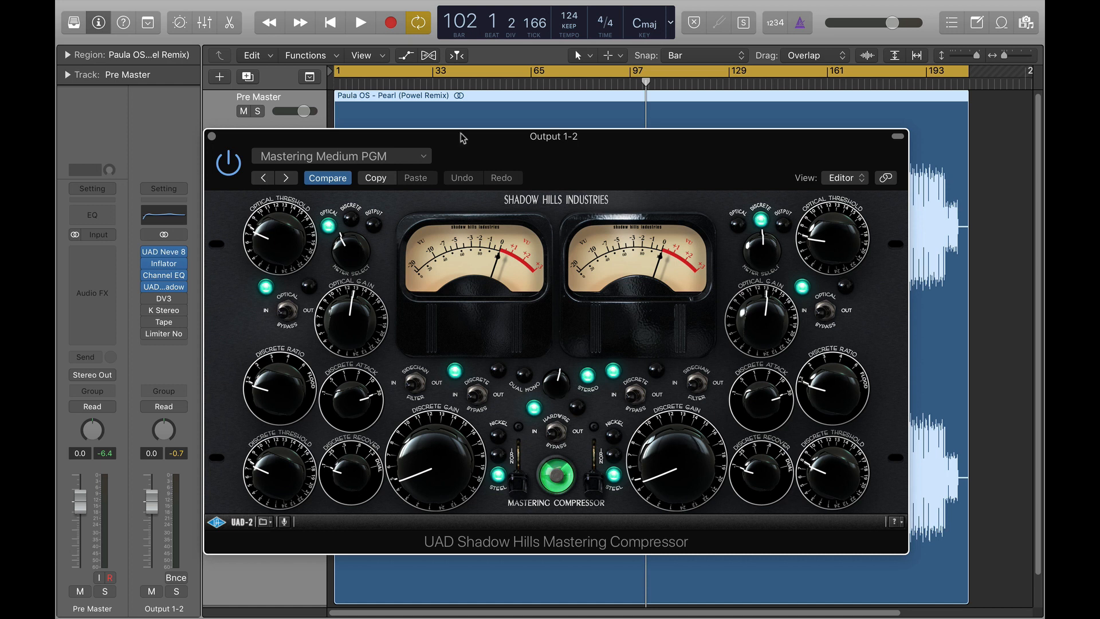
left_click(211, 136)
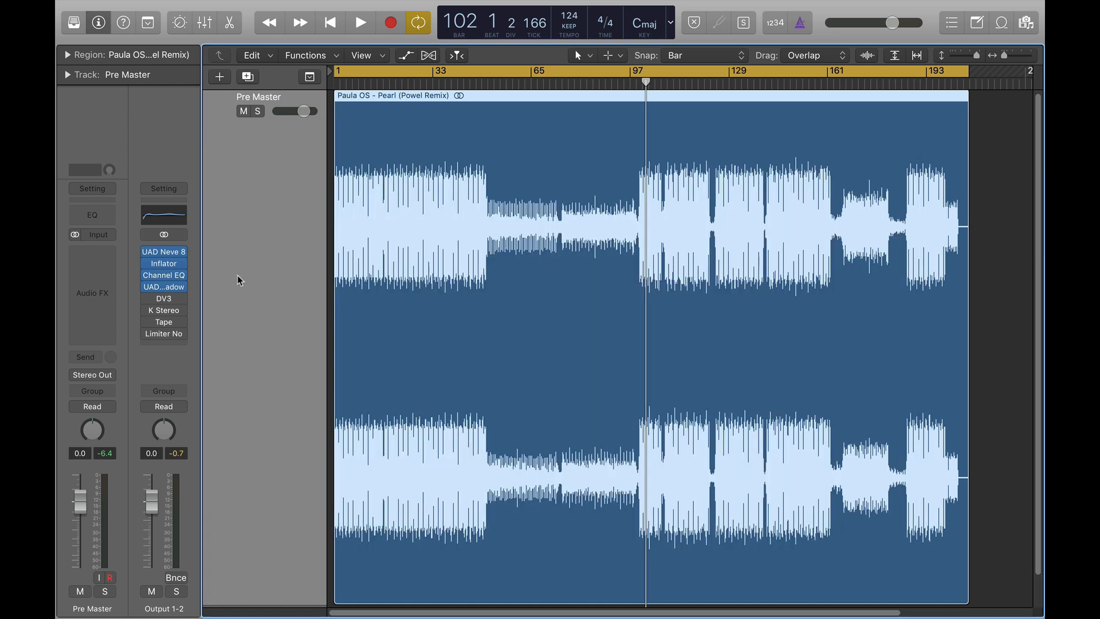
Open the brainworx DV3 equalizer on Output 1-2 and position its window over the lower part of the arrangement
left_click(170, 303)
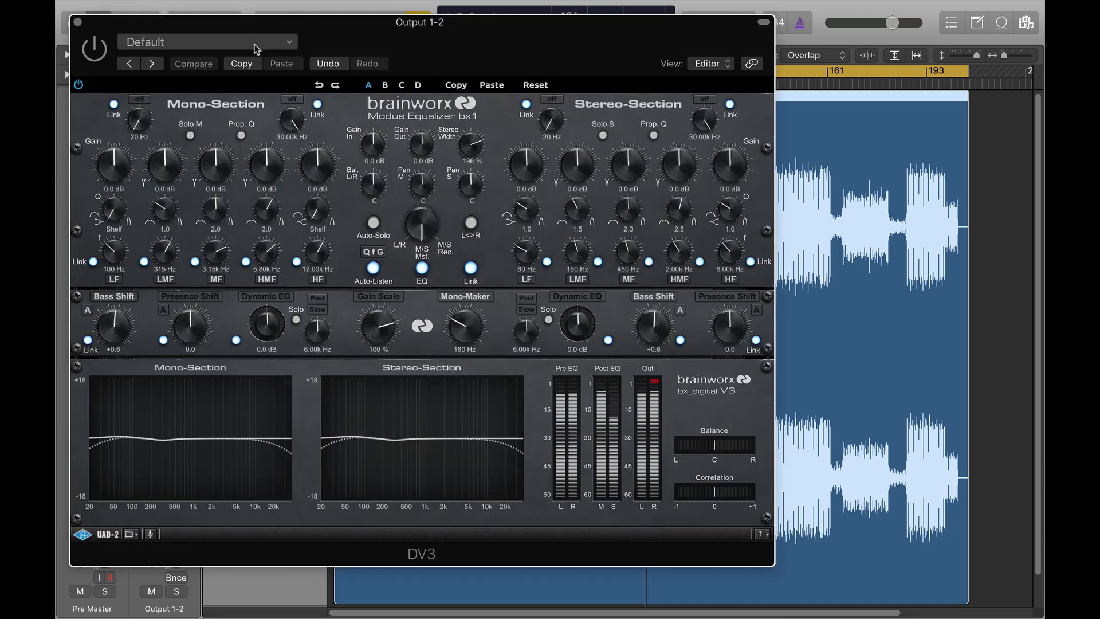
left_click_drag(256, 28, 298, 246)
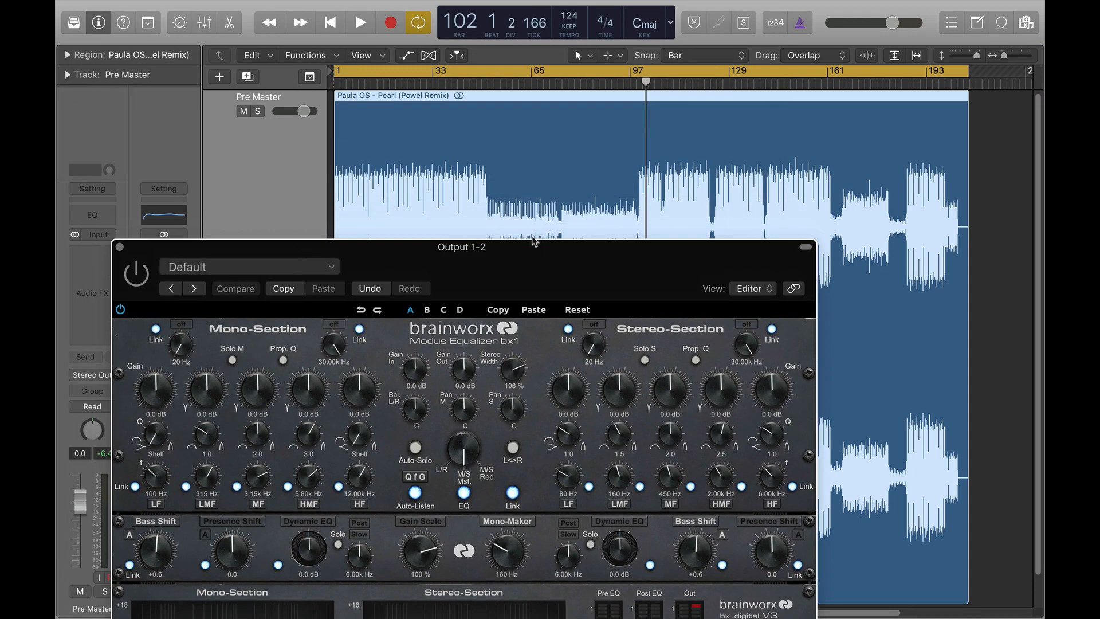
left_click_drag(531, 241, 538, 197)
left_click_drag(560, 304, 572, 326)
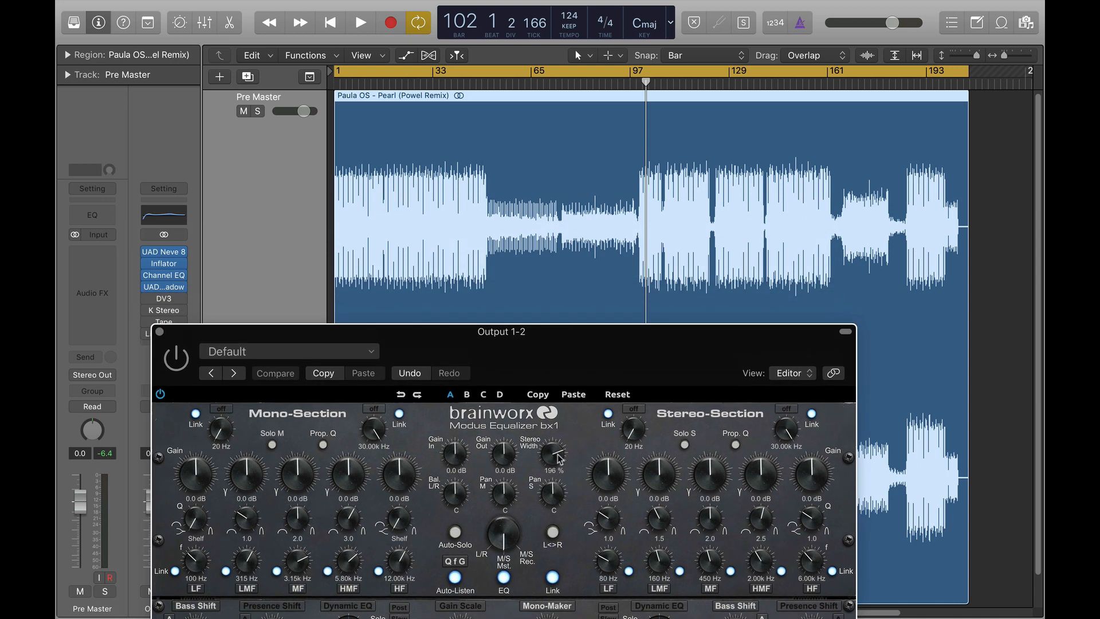
left_click_drag(579, 333, 574, 143)
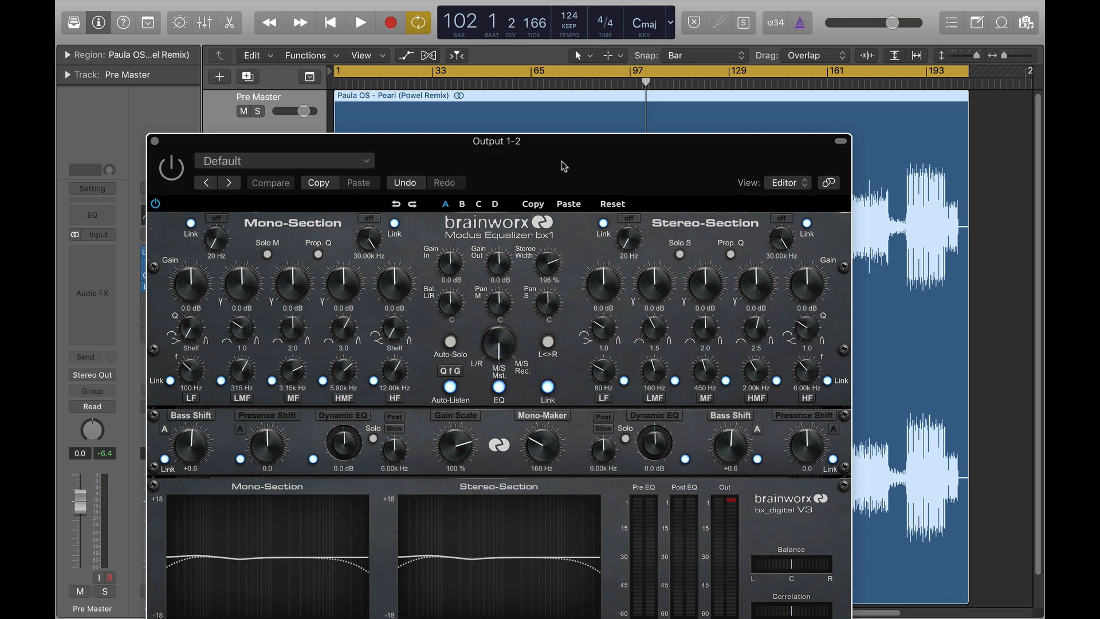
left_click_drag(564, 148, 593, 344)
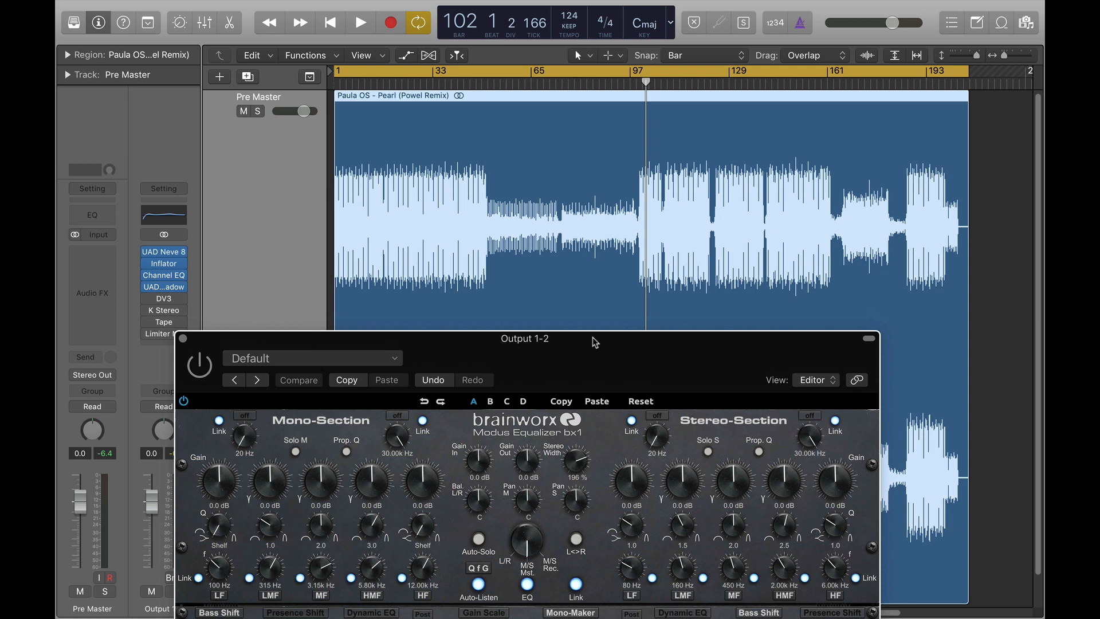
left_click_drag(594, 342, 575, 181)
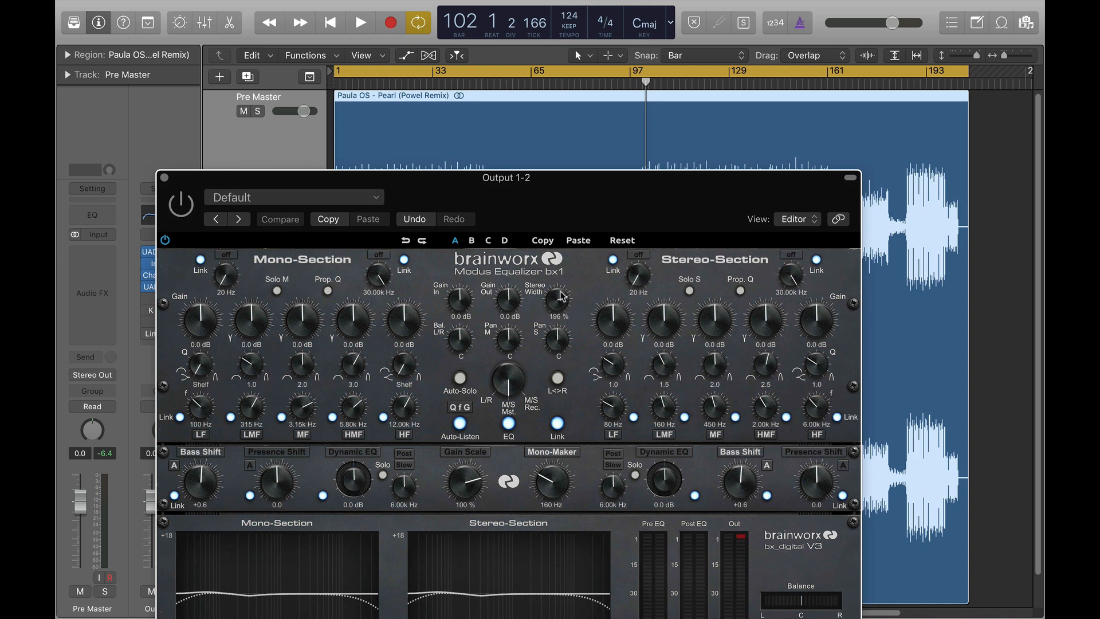
left_click_drag(569, 177, 594, 294)
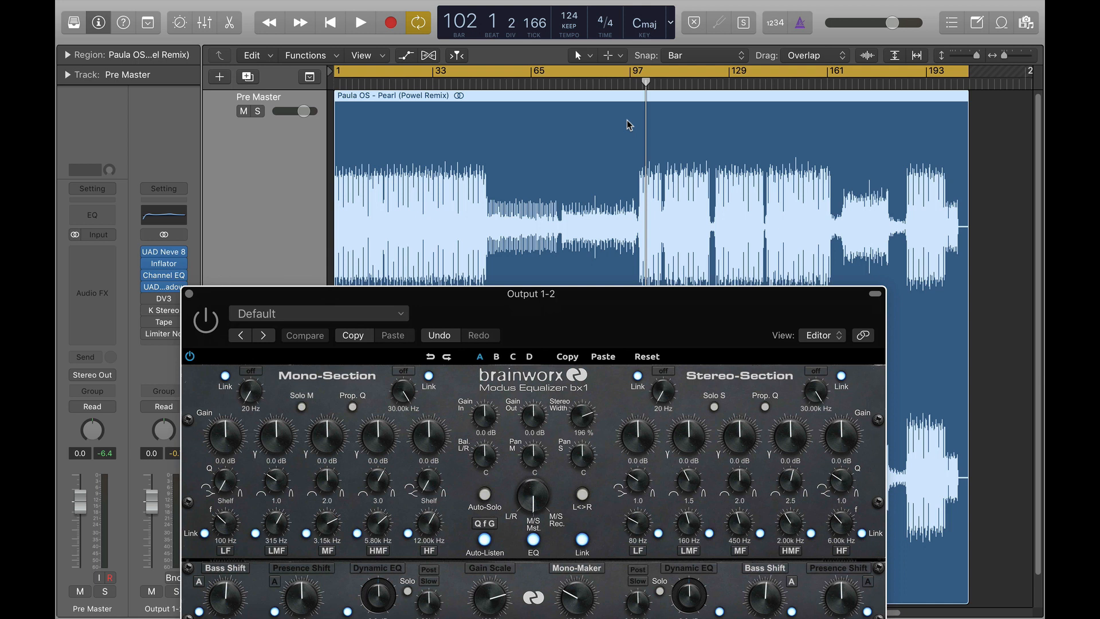
Enable DV3 while playing from bar 100, reset its Stereo Width to 100 % for comparison, raise it to 195 % and stop playback
left_click(640, 85)
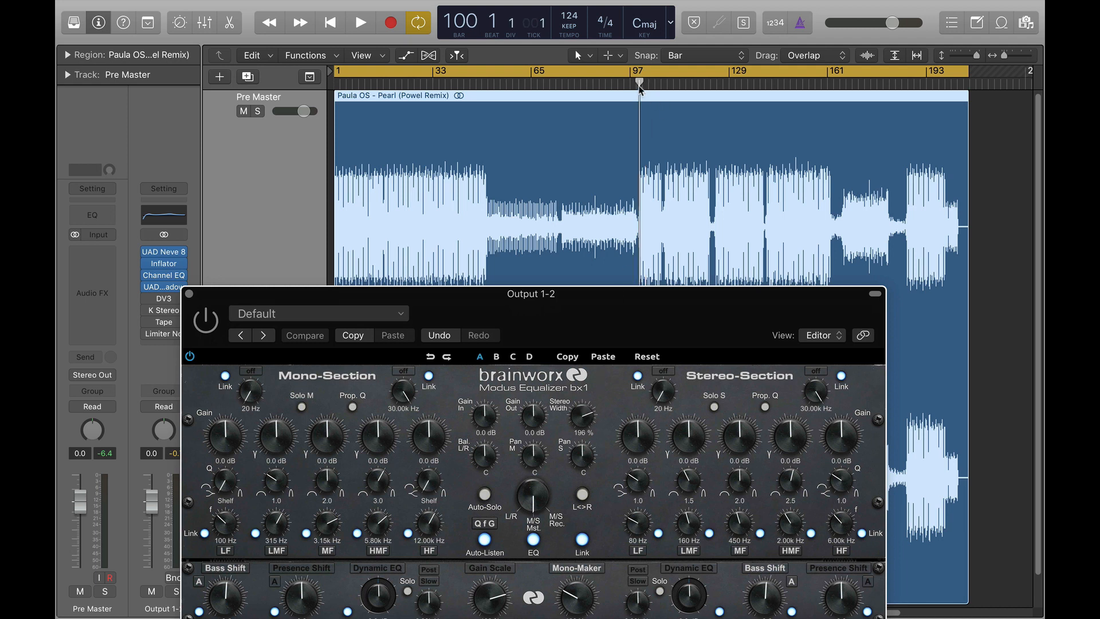
key("space")
left_click_drag(582, 414, 582, 416)
left_click(582, 417, "alt")
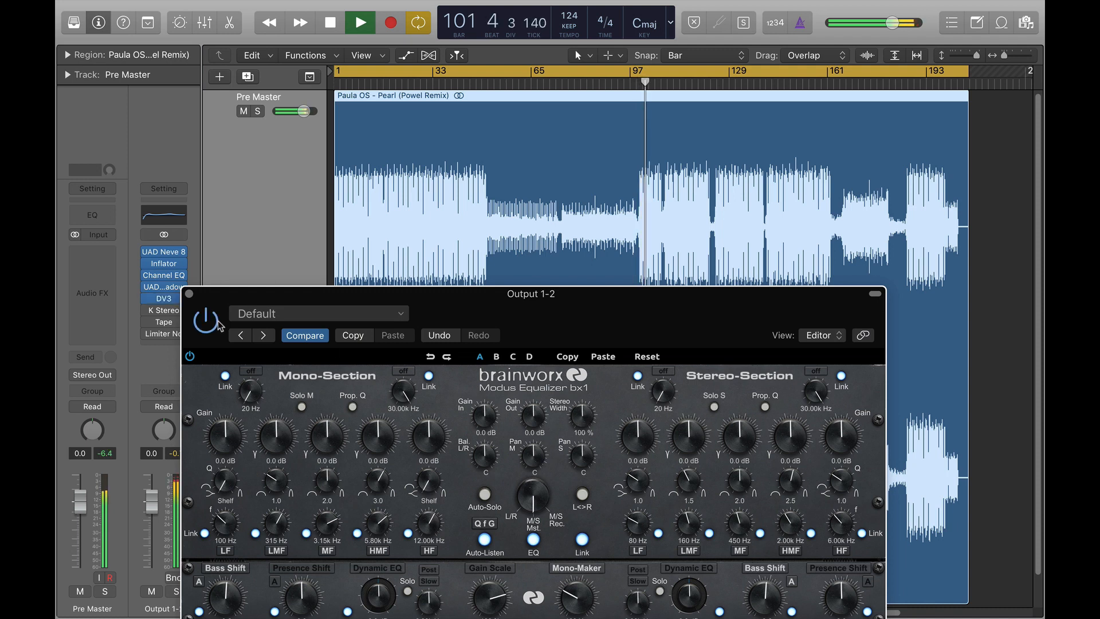
left_click_drag(590, 419, 589, 387)
left_click_drag(599, 309, 589, 193)
key("space")
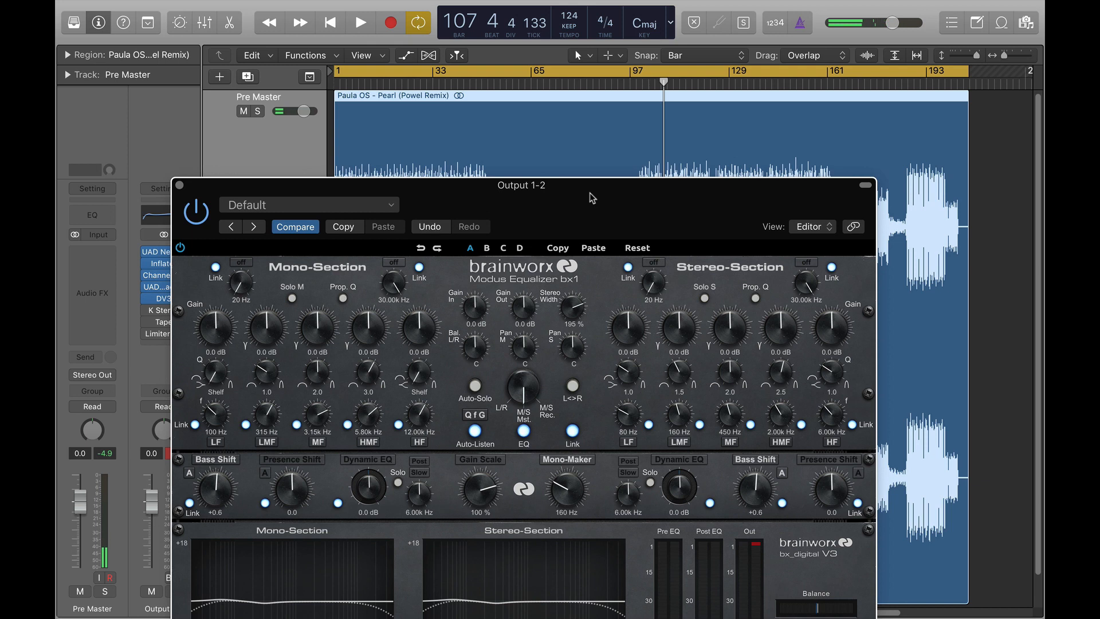
Resume playback, set DV3's Mono-Maker to 290 Hz and close the plug-in window
key("space")
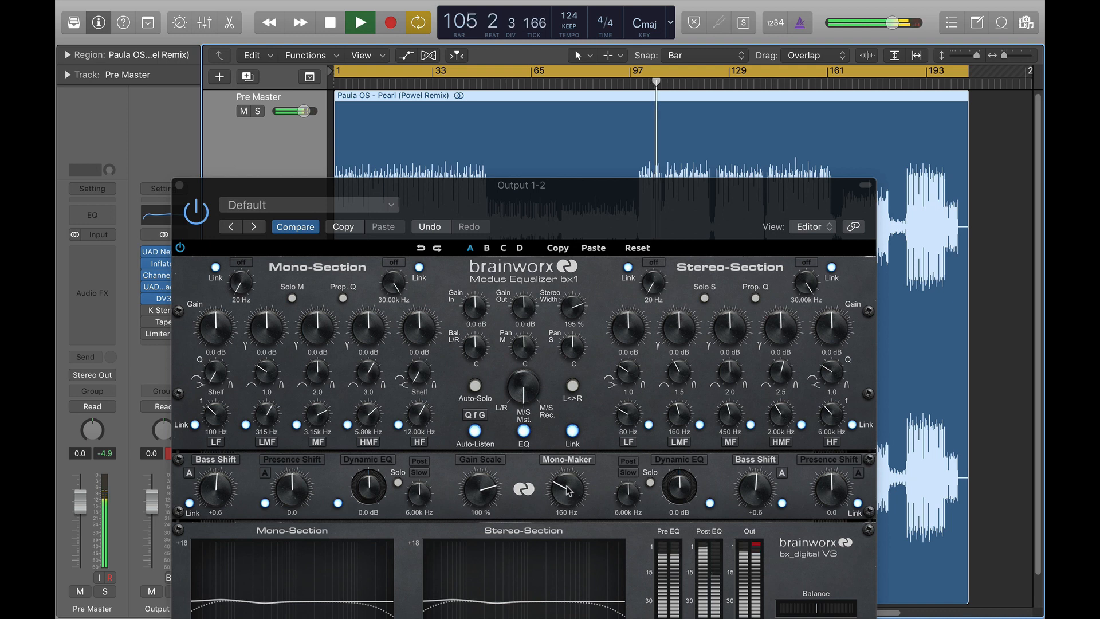
left_click_drag(566, 500, 569, 492)
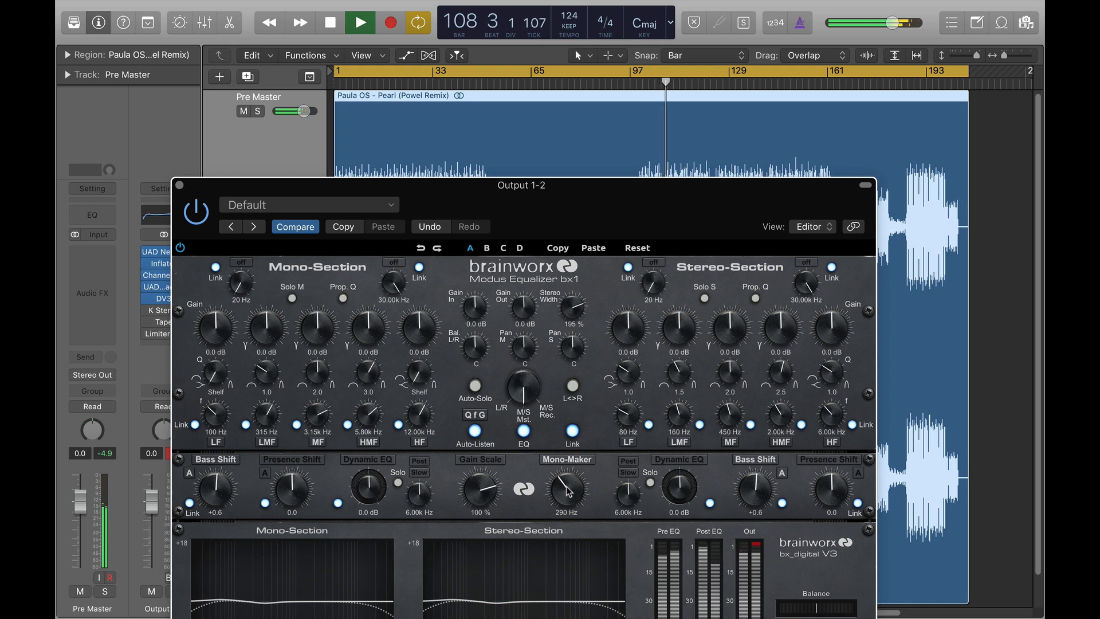
left_click_drag(506, 186, 518, 87)
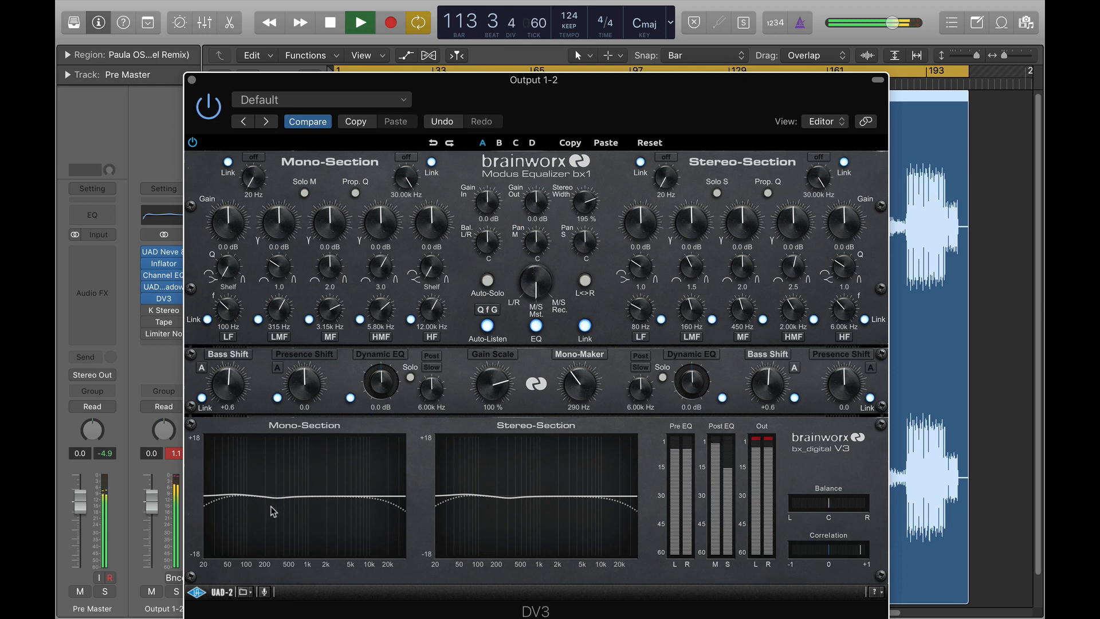
left_click(193, 81)
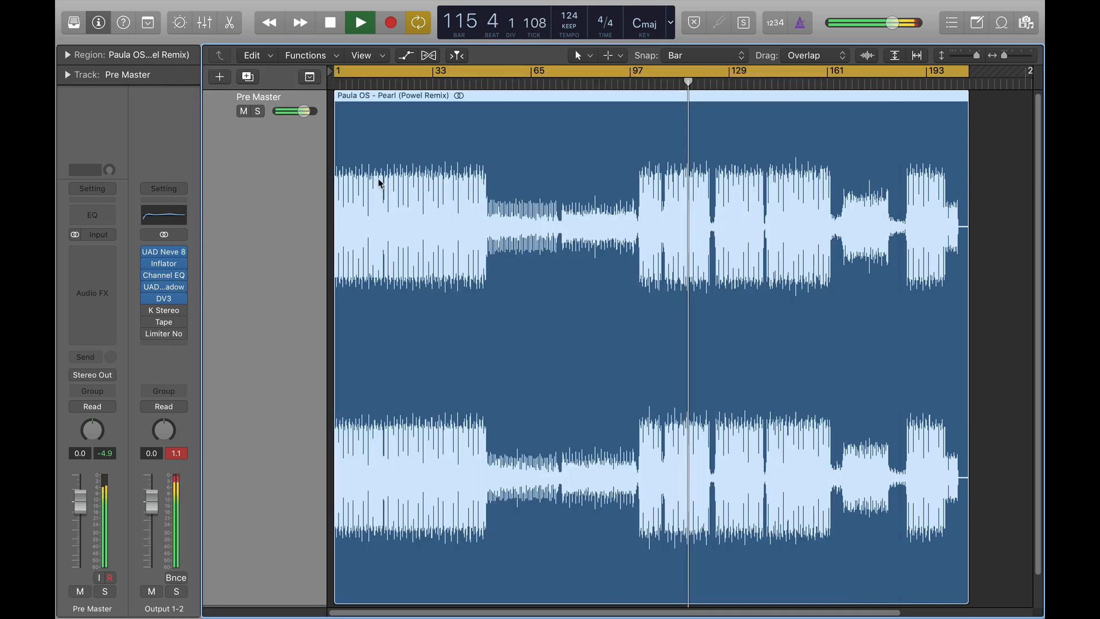
Reset the Output 1-2 peak level display, enable and view K Stereo during playback and close its window
left_click(176, 454)
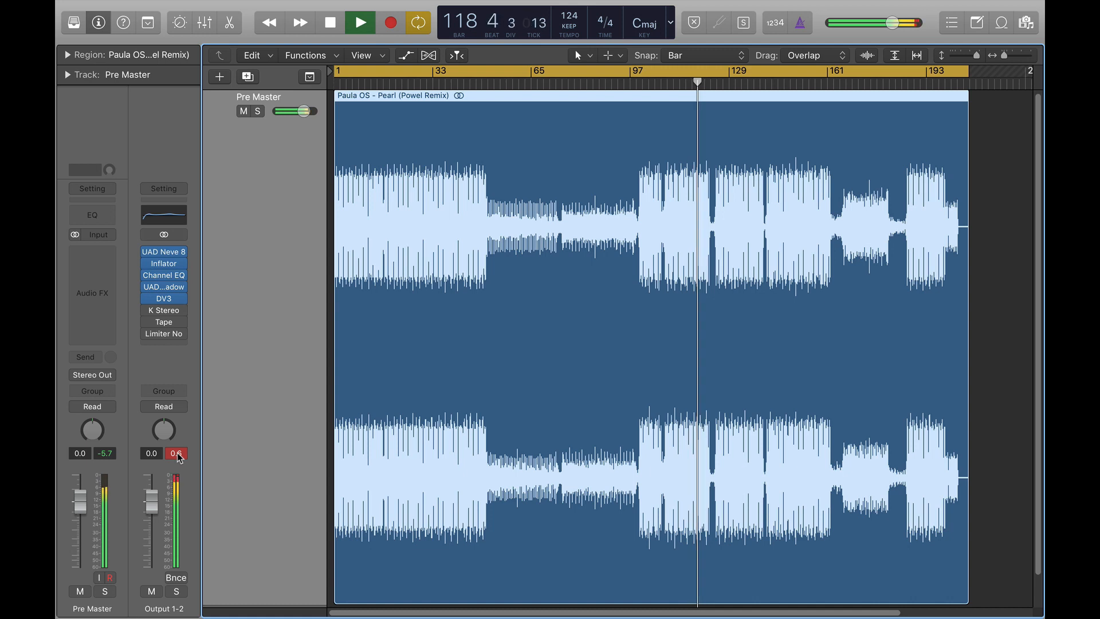
mouse_move(179, 315)
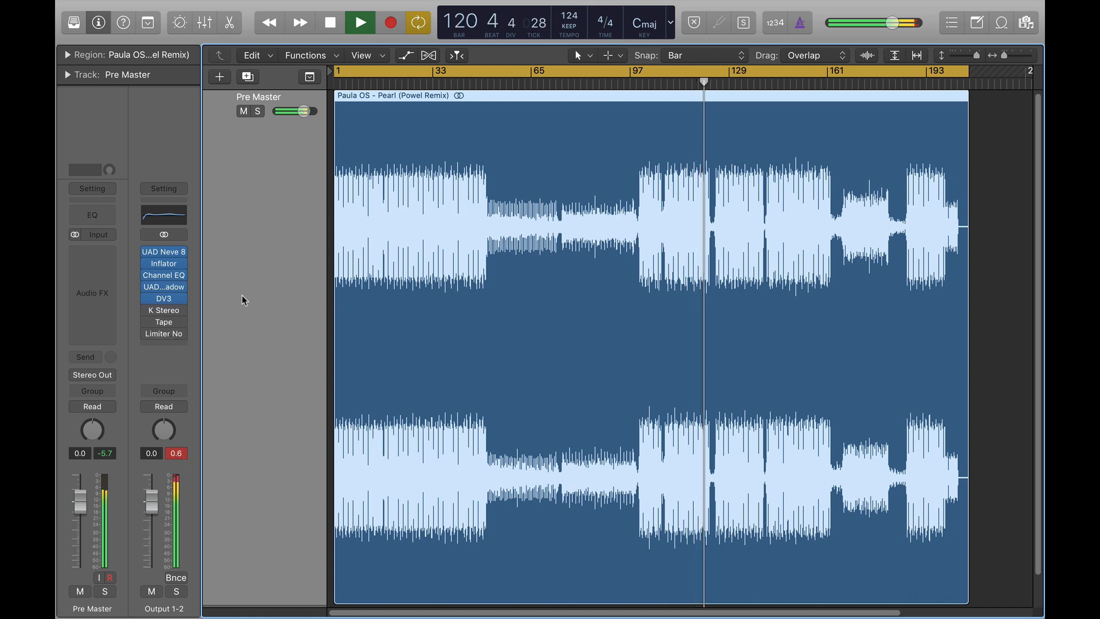
left_click(175, 313)
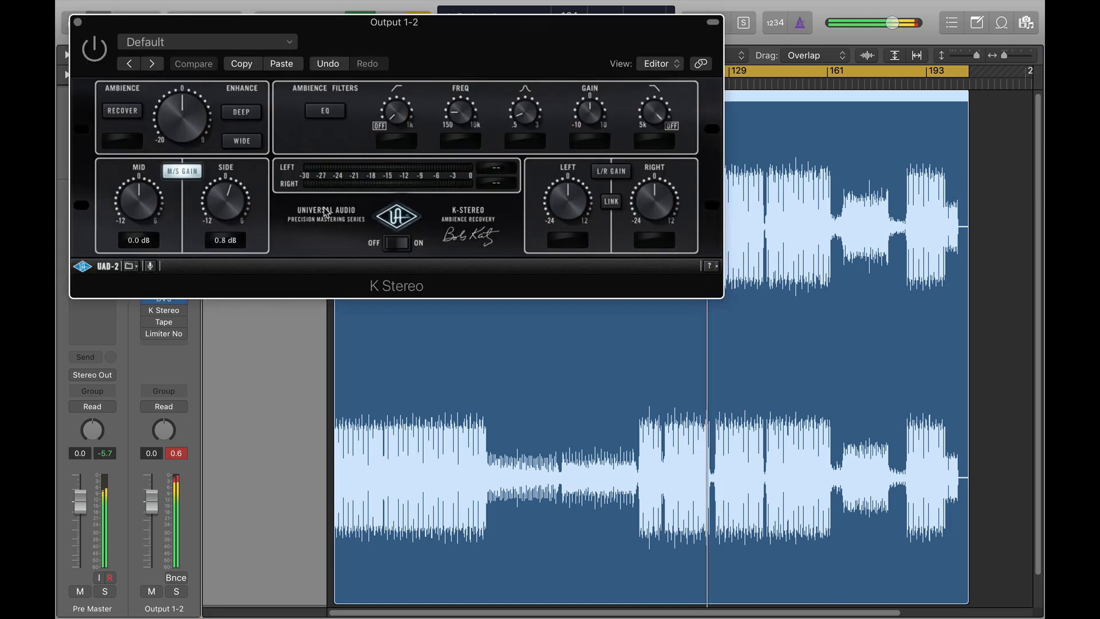
left_click_drag(198, 72, 293, 205)
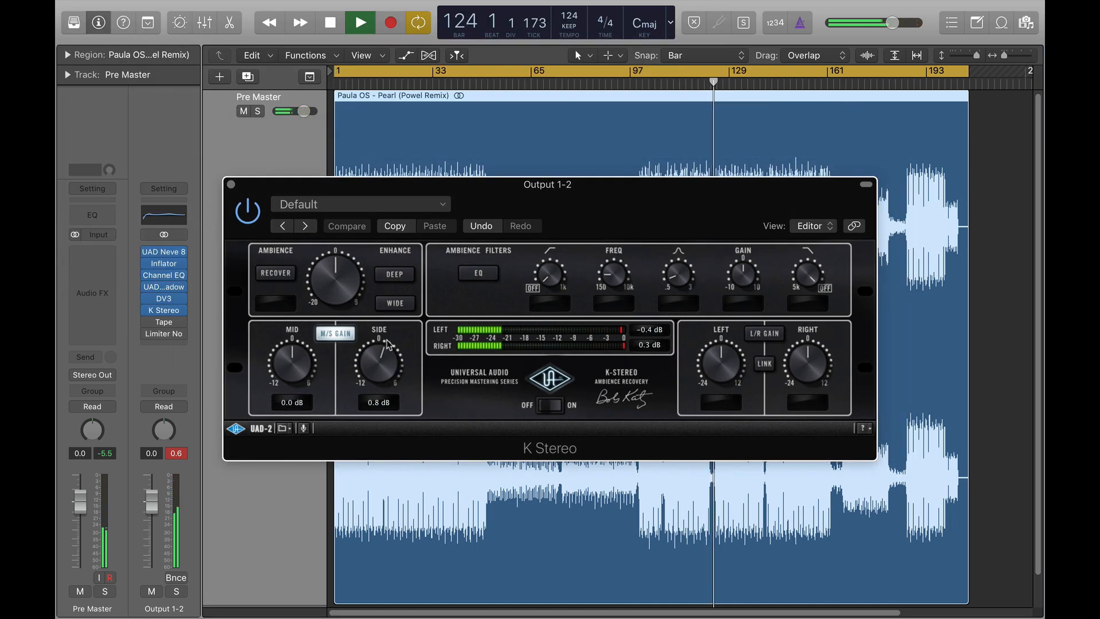
left_click_drag(370, 185, 363, 201)
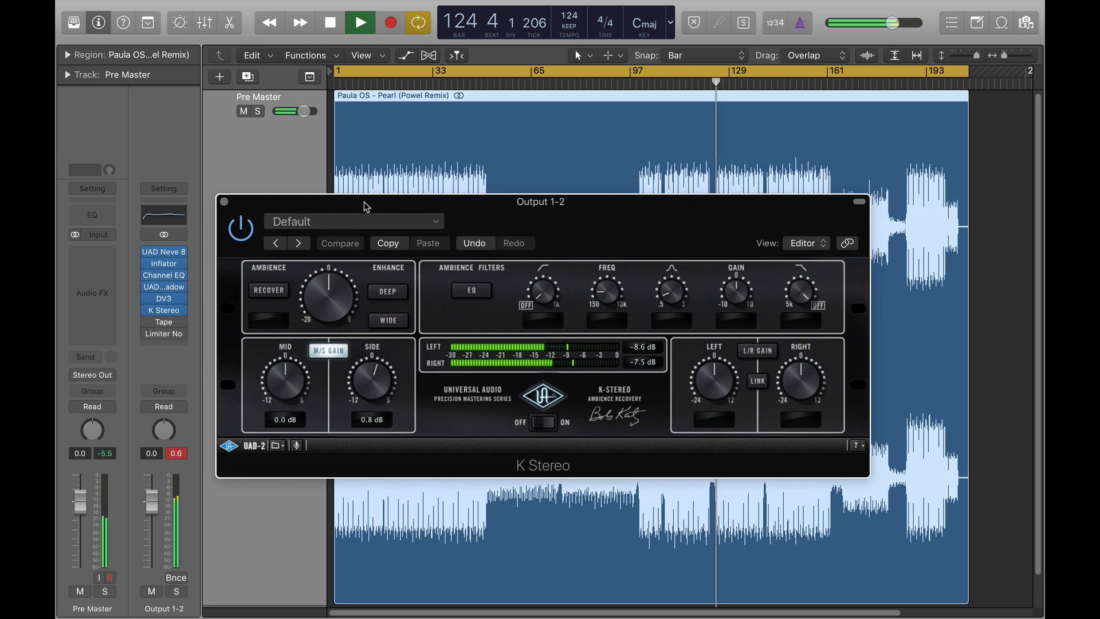
left_click(224, 201)
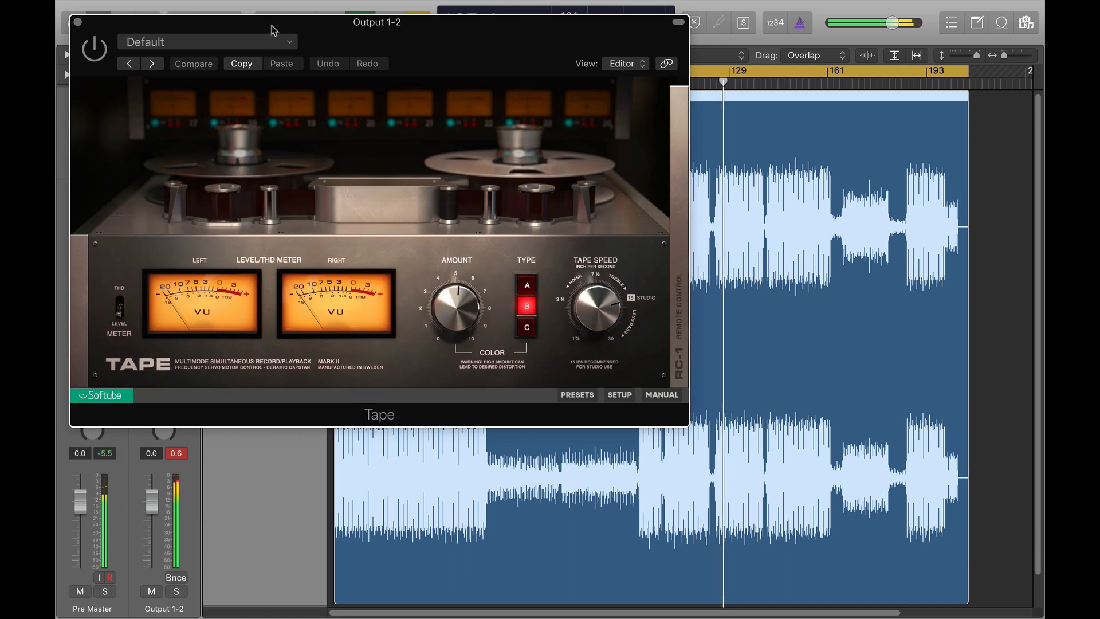
Enable the Softube Tape plug-in on Output 1-2 during playback and position its window over the arrangement
left_click_drag(309, 31, 491, 170)
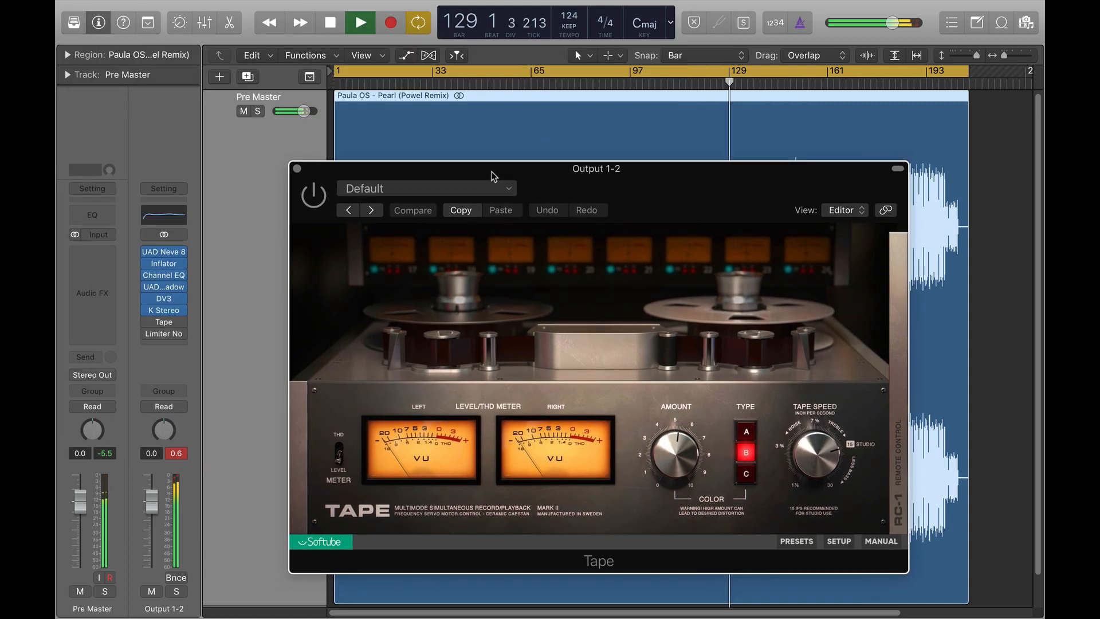
left_click_drag(492, 170, 394, 203)
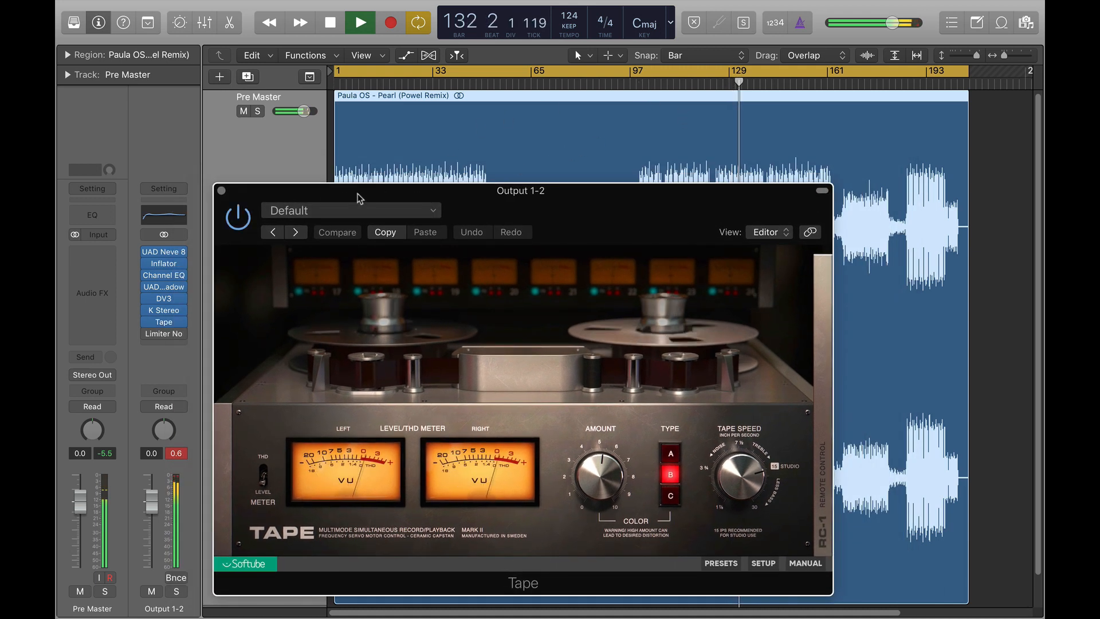
left_click_drag(401, 188, 409, 121)
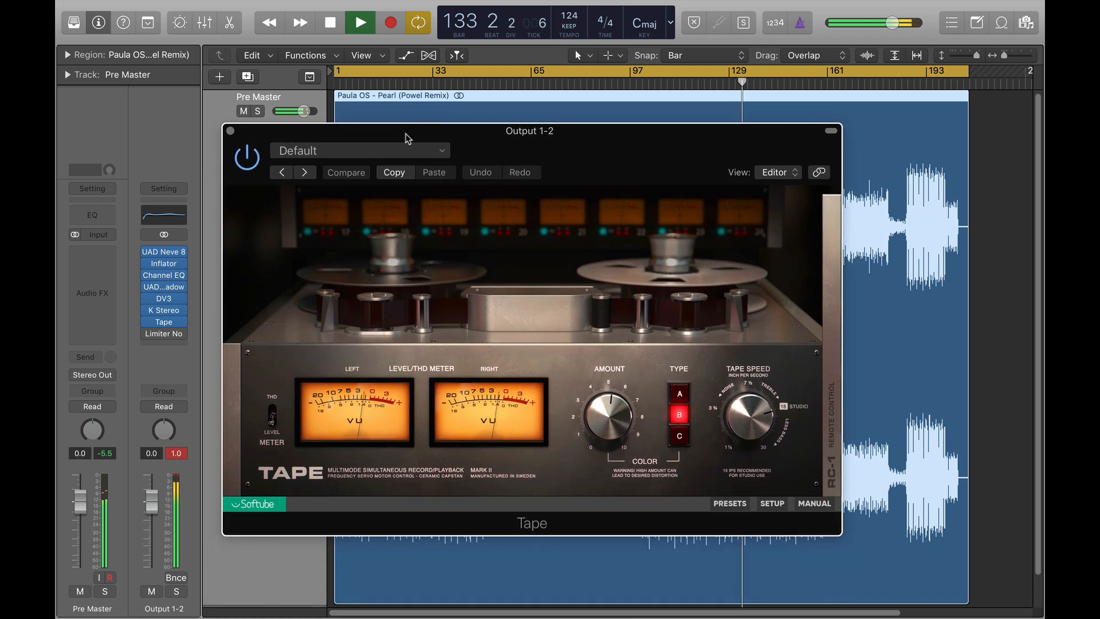
Stop playback, replace the Tape window with the Limiter No6 window from Output 1-2 and position it over the arrangement
key("space")
left_click(230, 131)
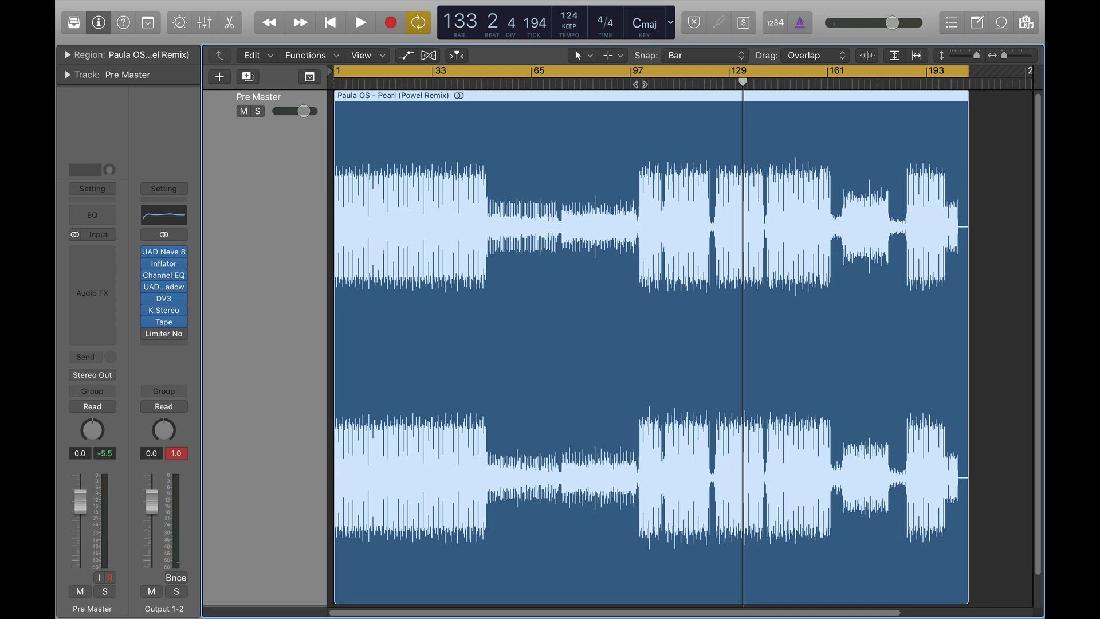
left_click(163, 335)
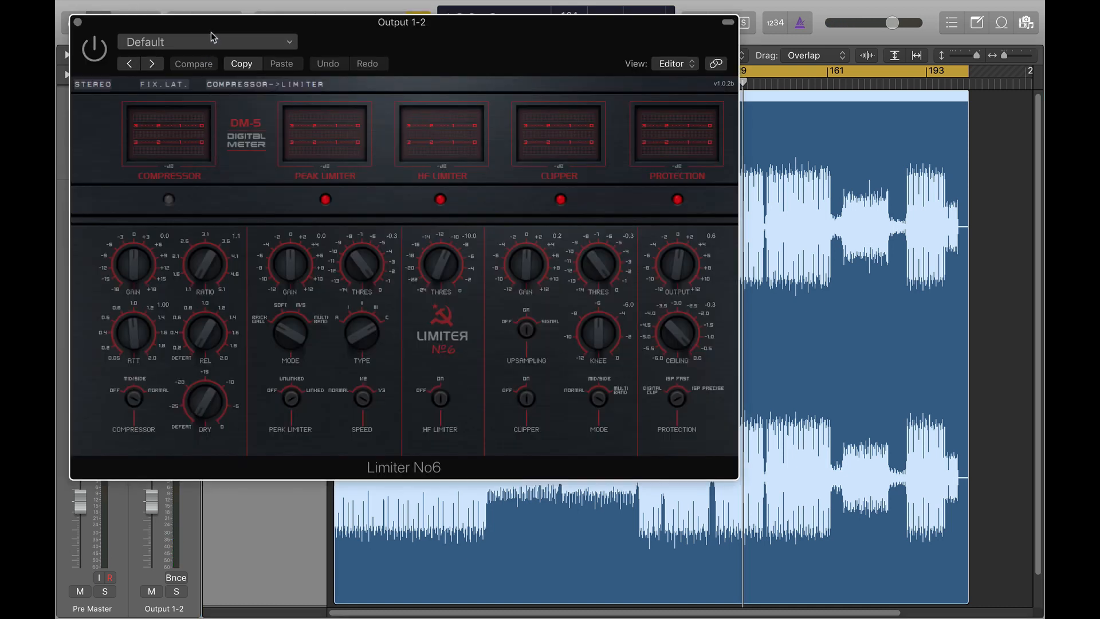
left_click_drag(210, 32, 285, 81)
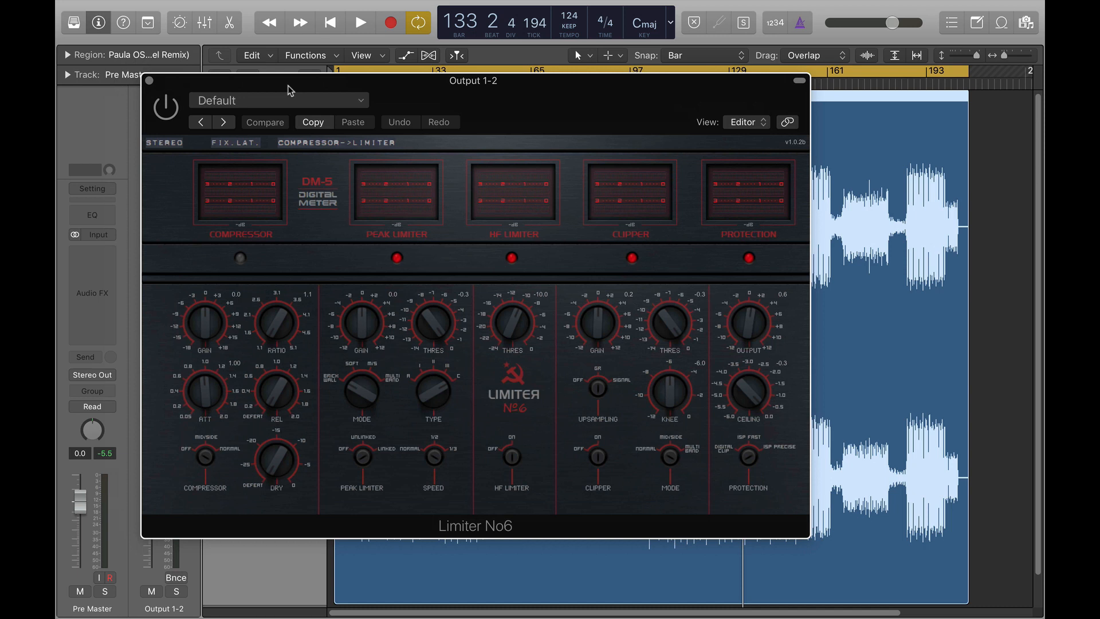
left_click_drag(295, 88, 365, 123)
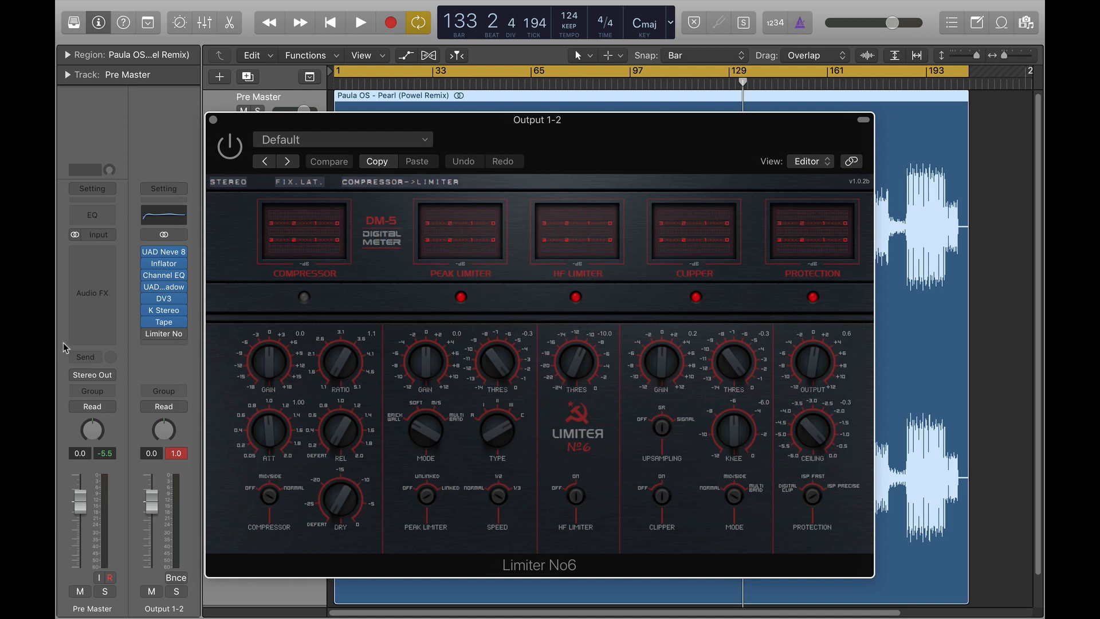
Reopen Tape, watch its VU meters while playing from shortly after bar 97, and close its window once playback is stopped
mouse_move(172, 291)
left_click(166, 324)
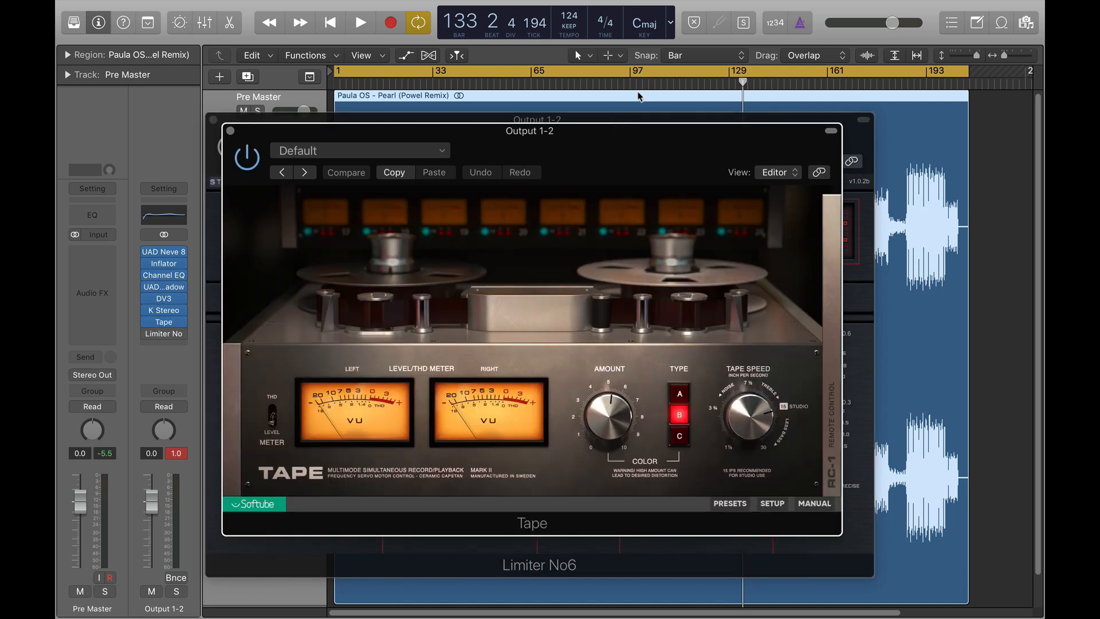
left_click(644, 85)
key("space")
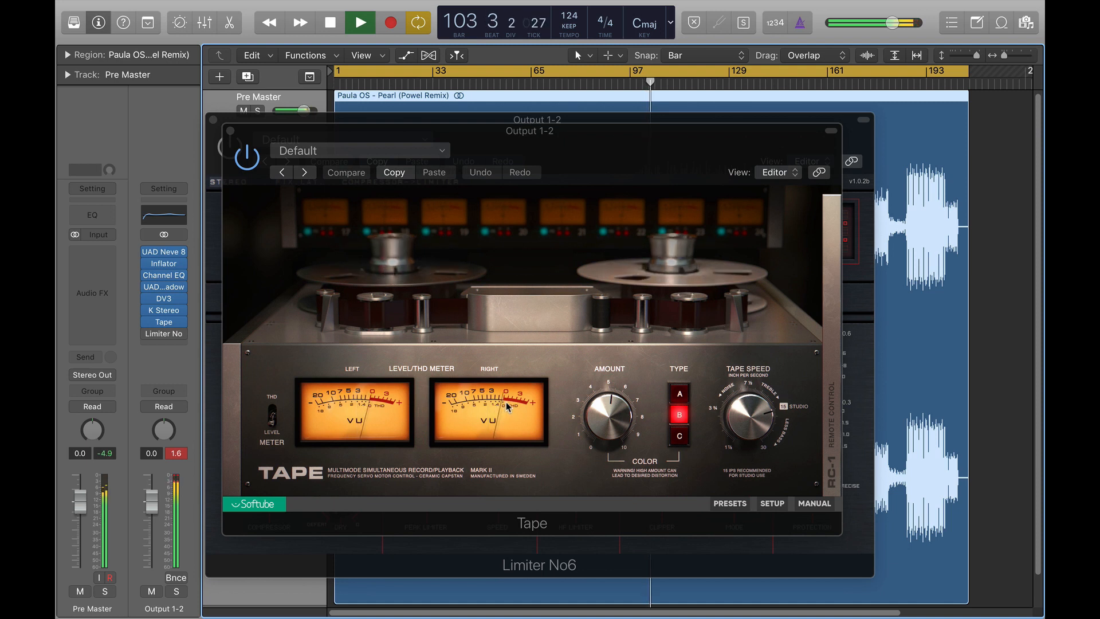
key("space")
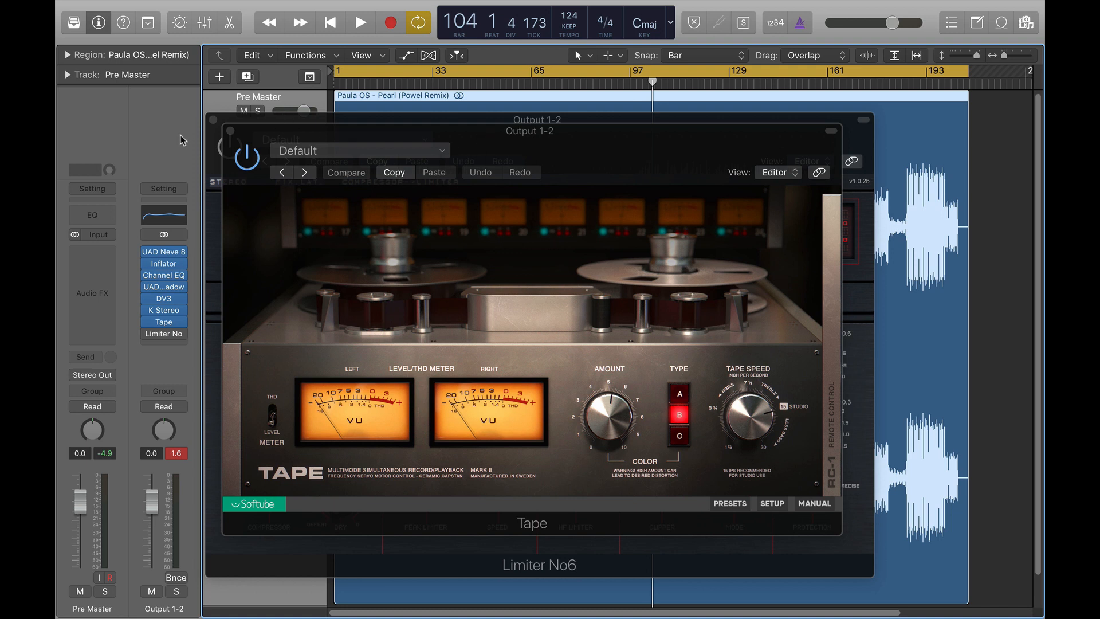
left_click(231, 135)
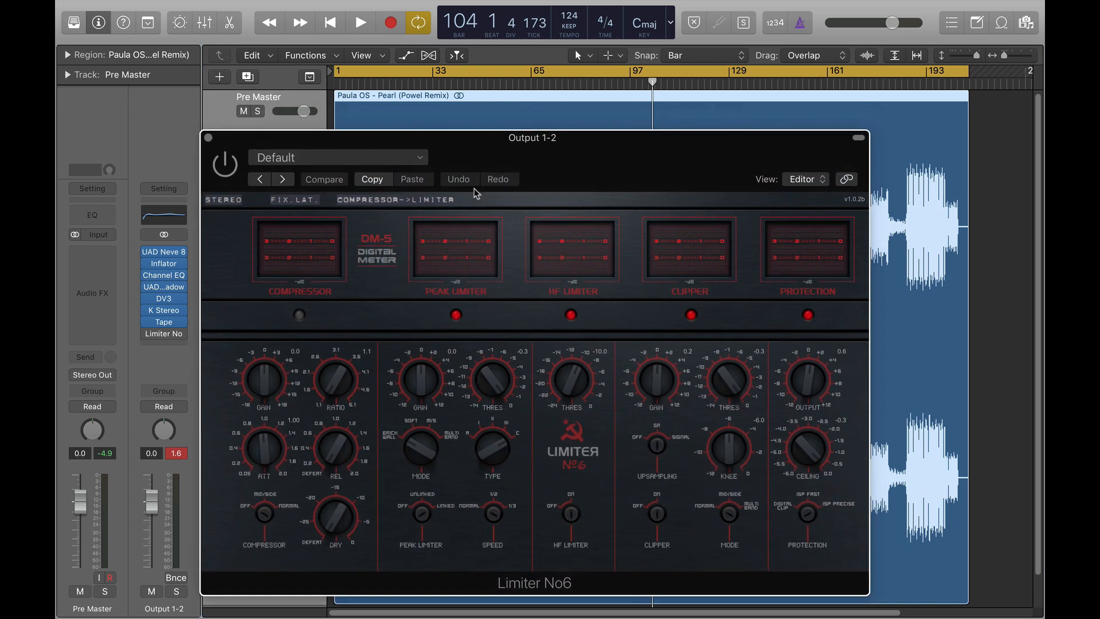
Enable Limiter No6 on Output 1-2 during playback from about bar 100, watch its meters and stop playback
left_click_drag(475, 135, 474, 184)
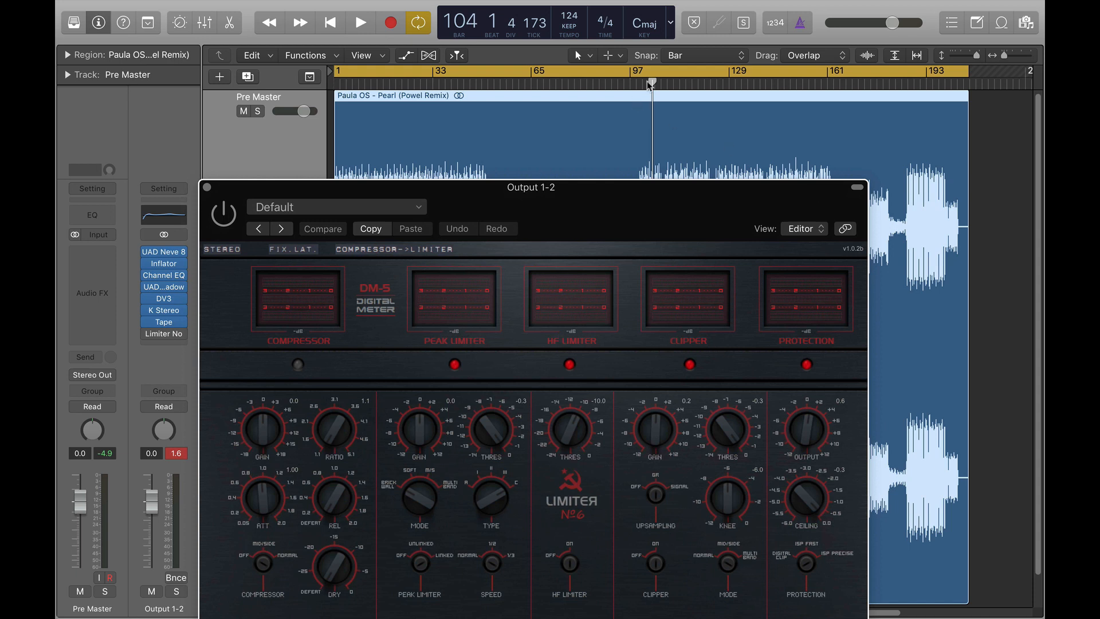
left_click_drag(653, 82, 640, 84)
key("space")
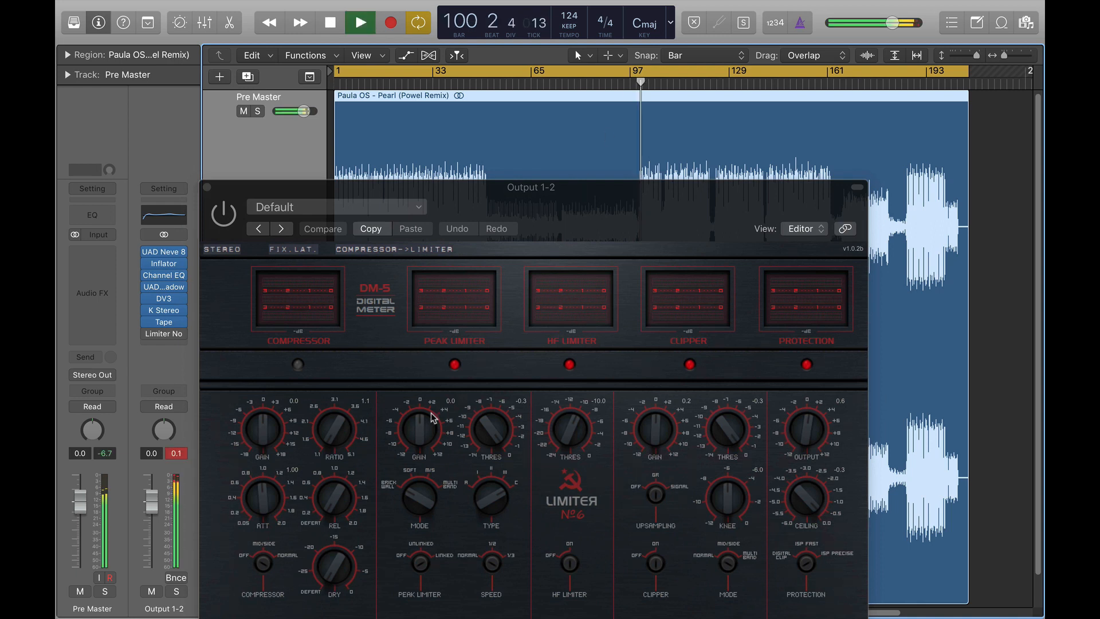
left_click_drag(520, 190, 487, 139)
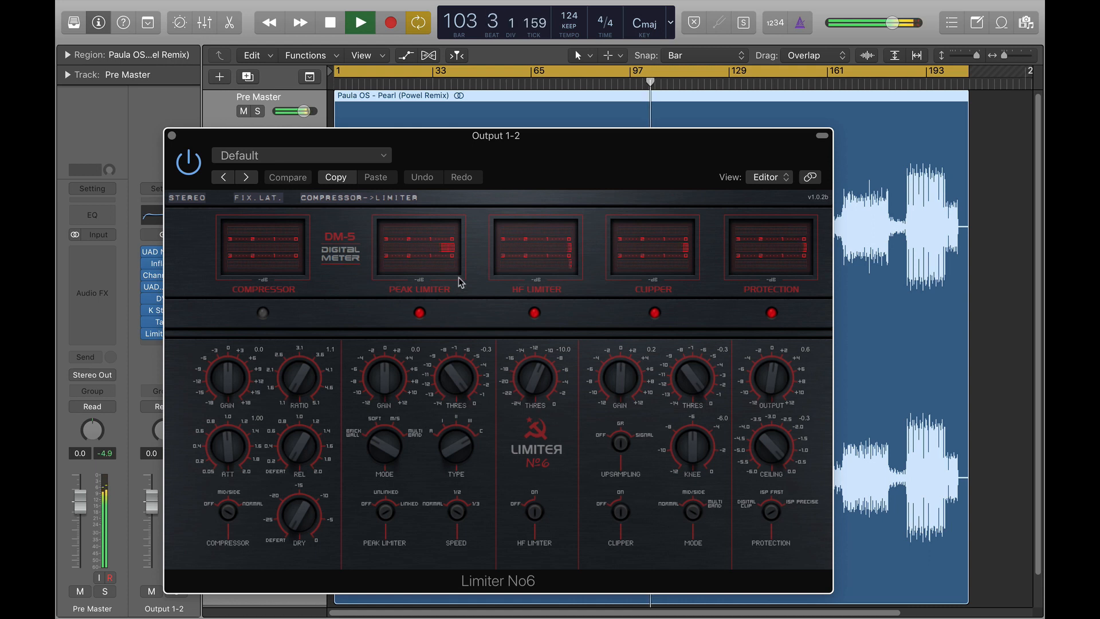
key("space")
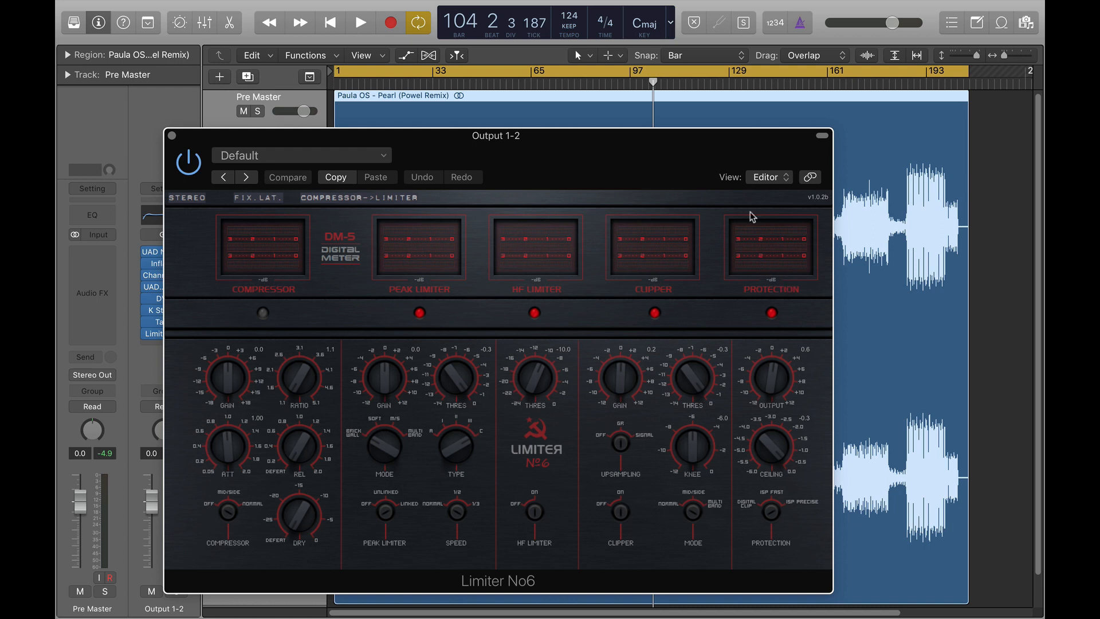
Replay the section from just after bar 97 with Limiter No6 active, examine its gain-reduction meters and stop playback
left_click_drag(660, 138, 663, 210)
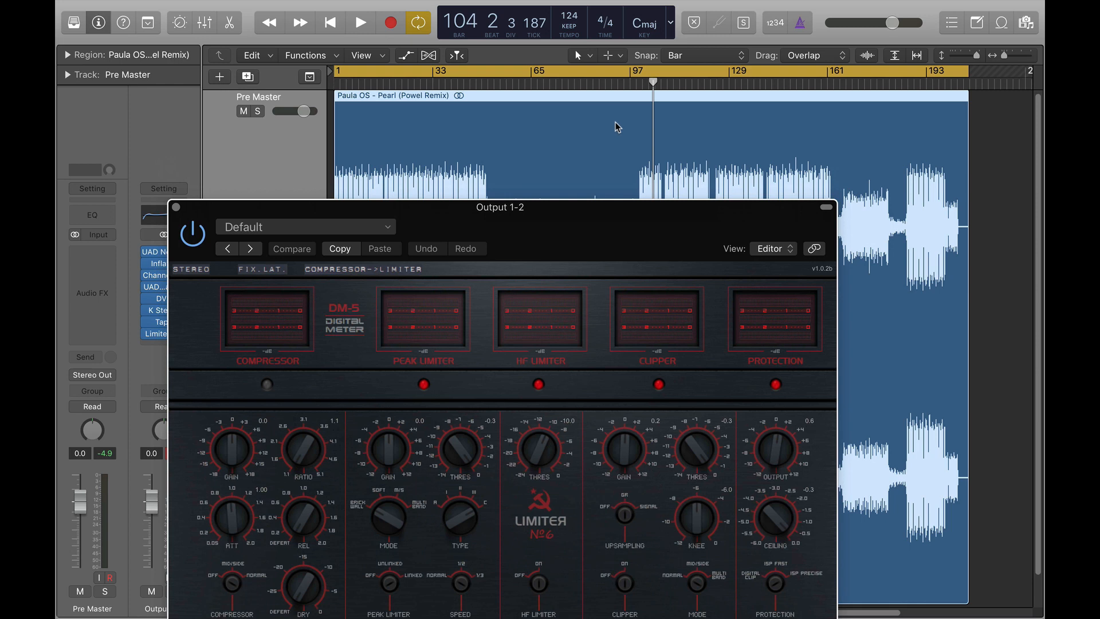
left_click(646, 84)
key("space")
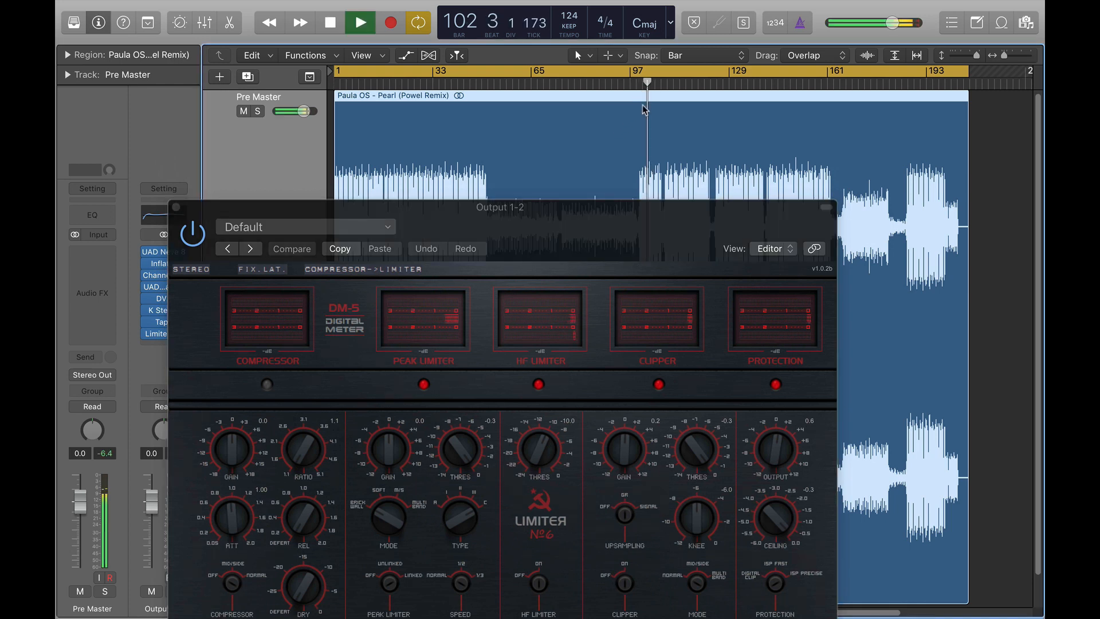
left_click_drag(613, 206, 626, 88)
key("space")
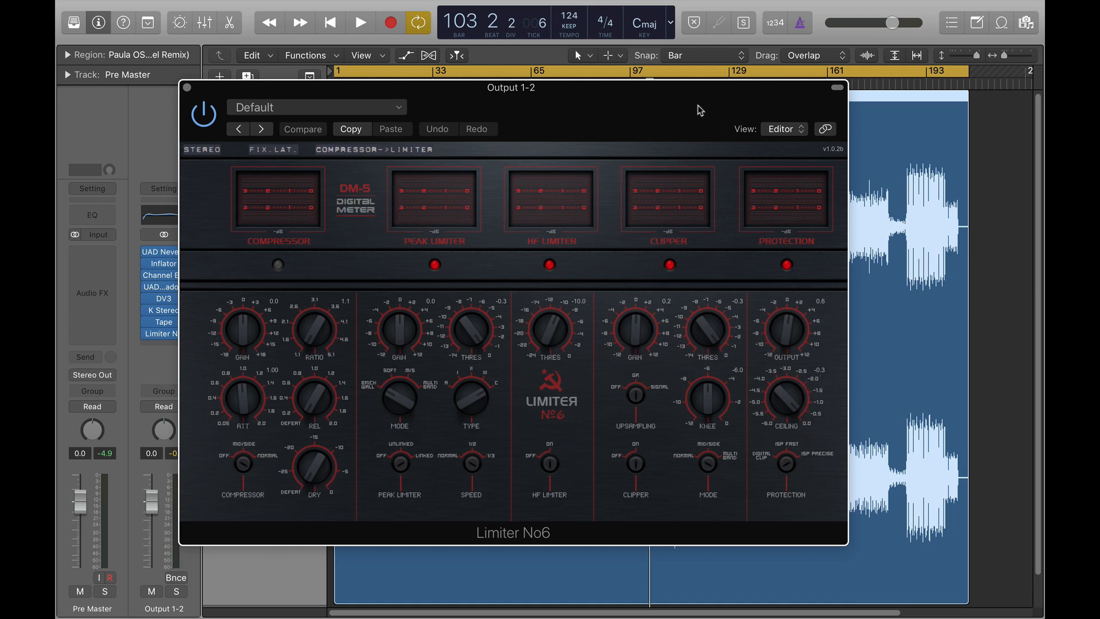
left_click_drag(655, 91, 666, 121)
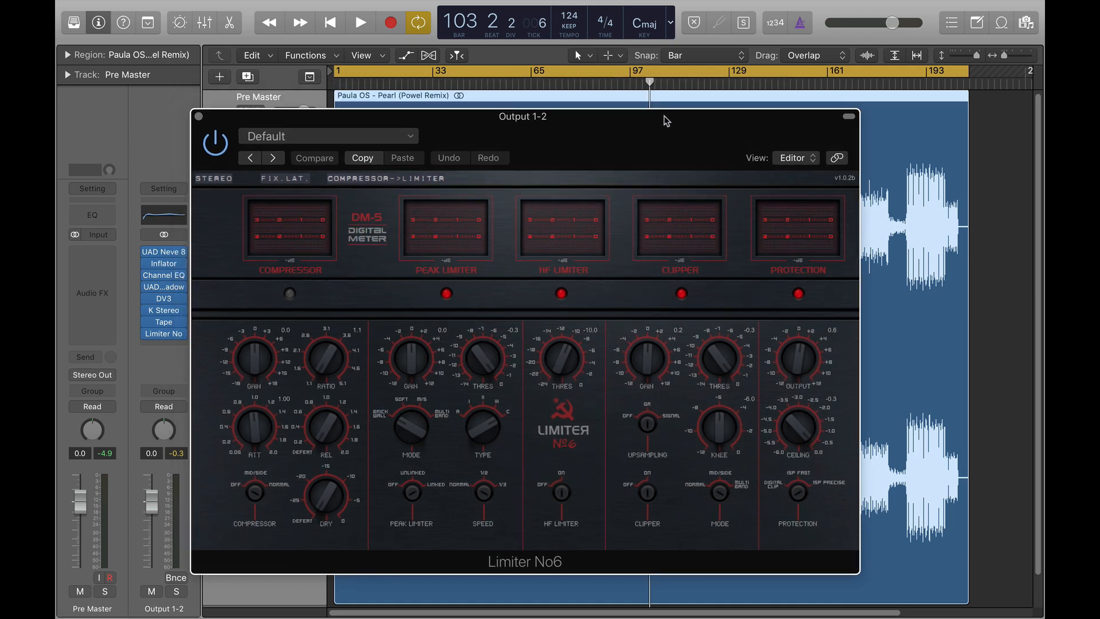
Close the Limiter No6 window, listen to the complete mastering chain from shortly before bar 97 and stop playback
left_click(198, 117)
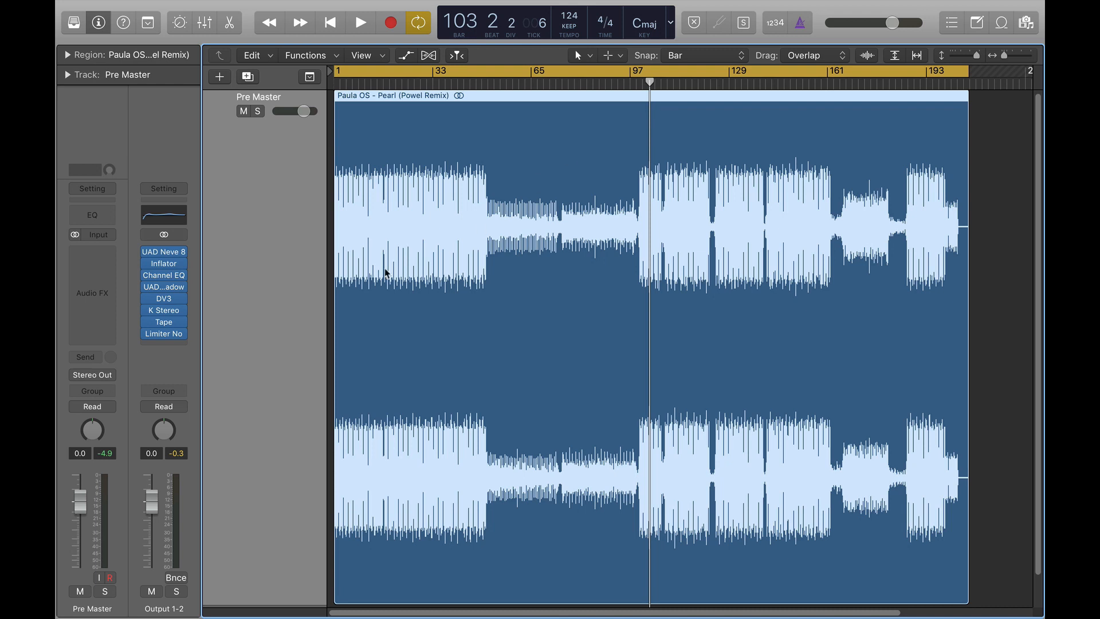
mouse_move(161, 338)
double_click(609, 85)
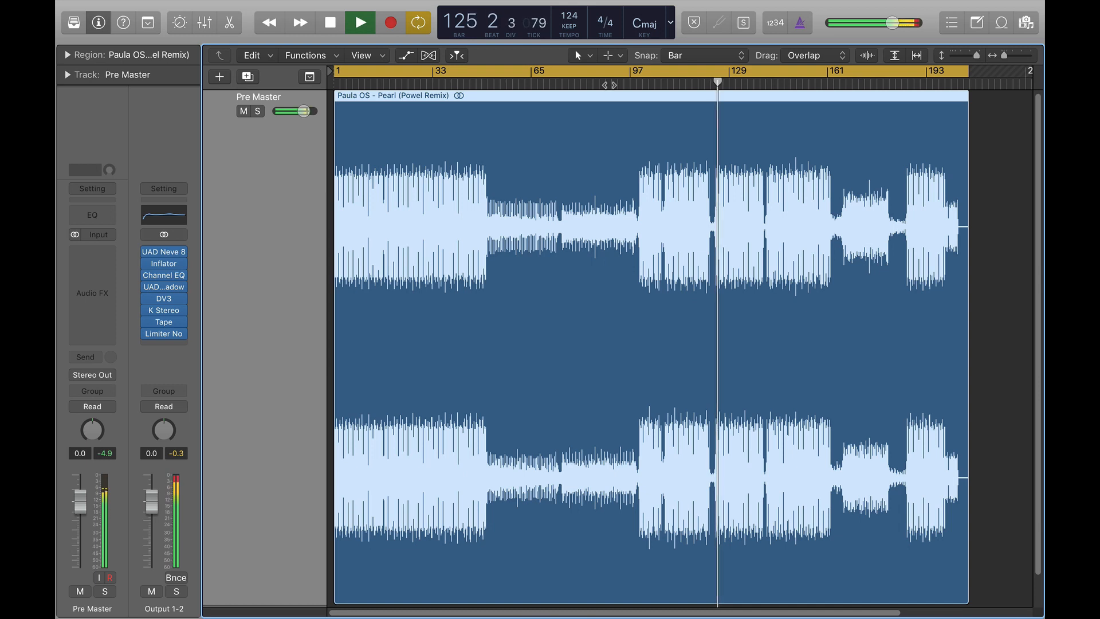
key("space")
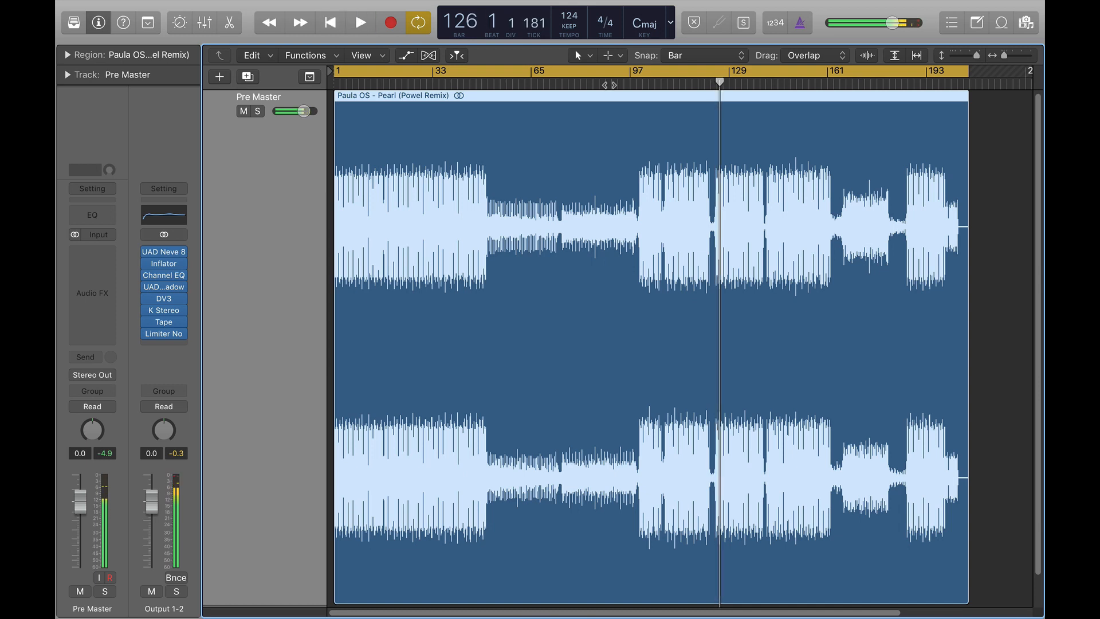